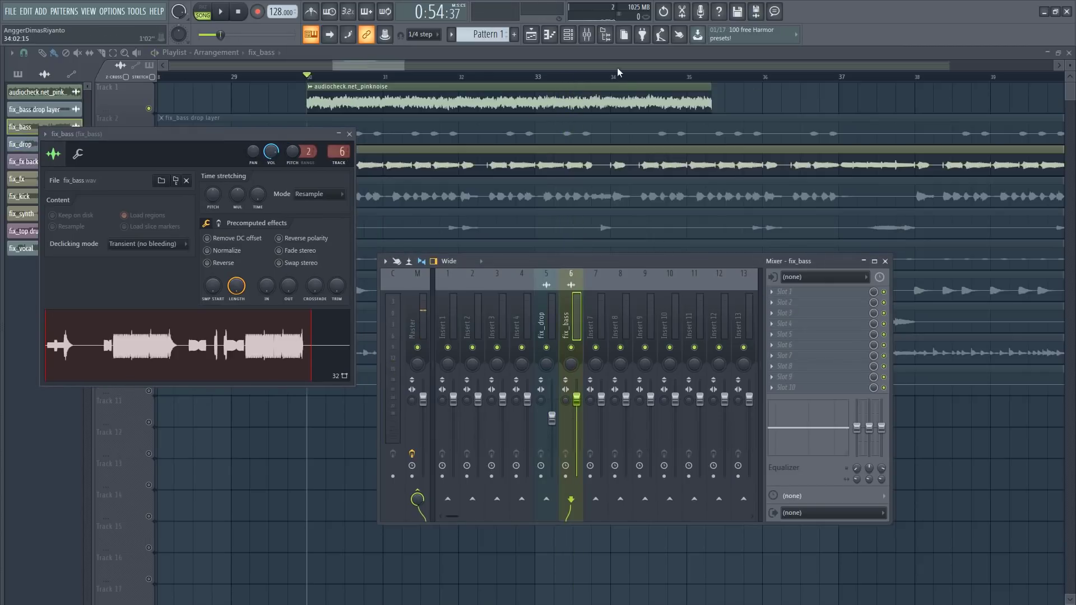
Lower the fix_bass mixer level against the pink noise, then play back the full mix with the noise muted.
{"action": "key", "text": "space"}
{"action": "left_click_drag", "start_coordinate": [576, 407], "coordinate": [576, 415]}
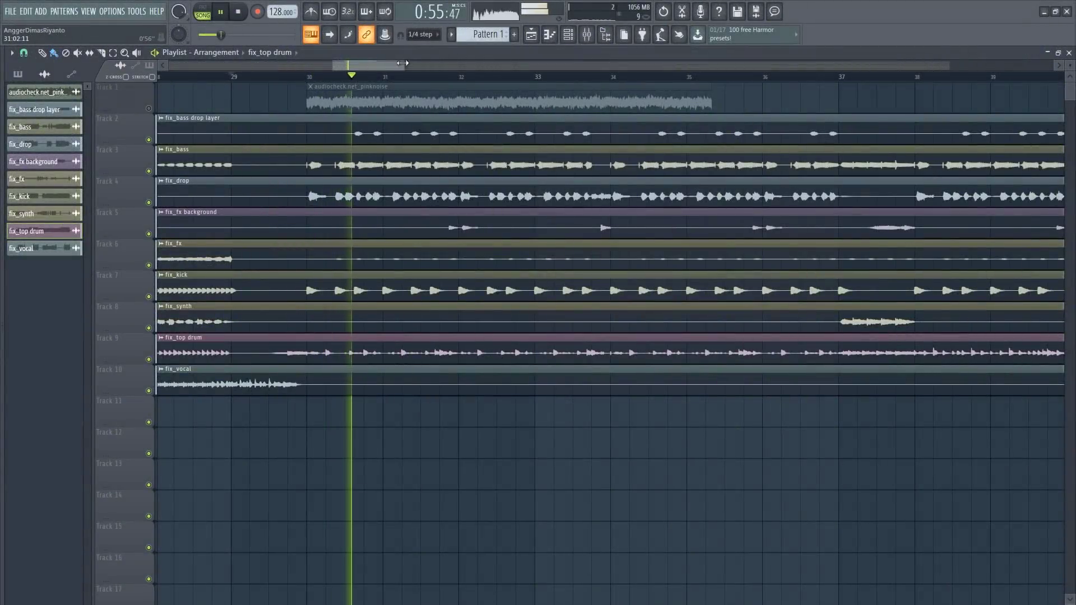
{"action": "left_click_drag", "start_coordinate": [403, 63], "coordinate": [406, 64]}
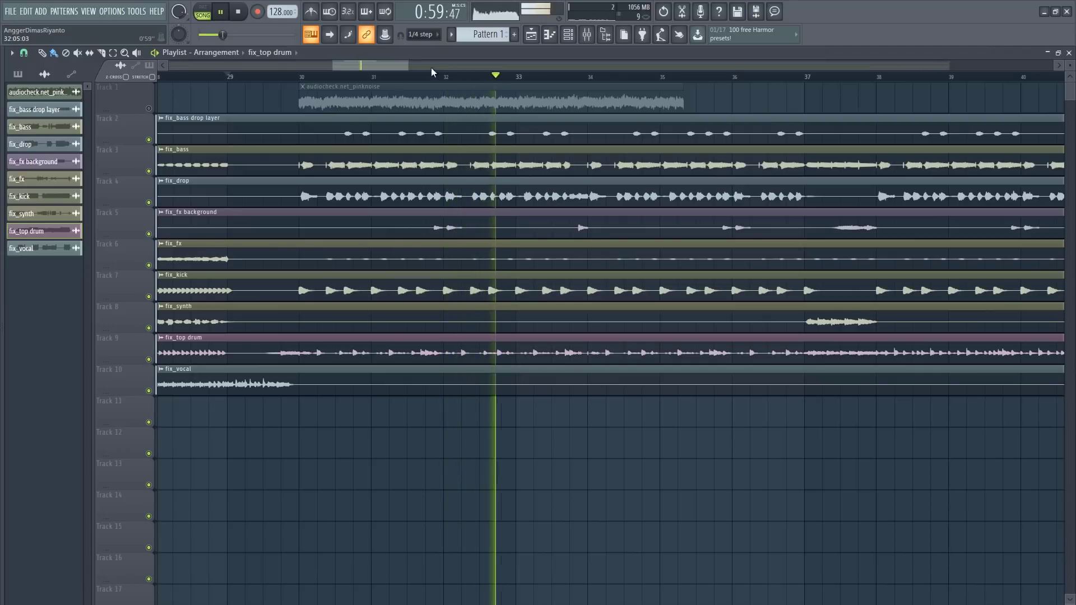
{"action": "left_click_drag", "start_coordinate": [405, 64], "coordinate": [425, 64]}
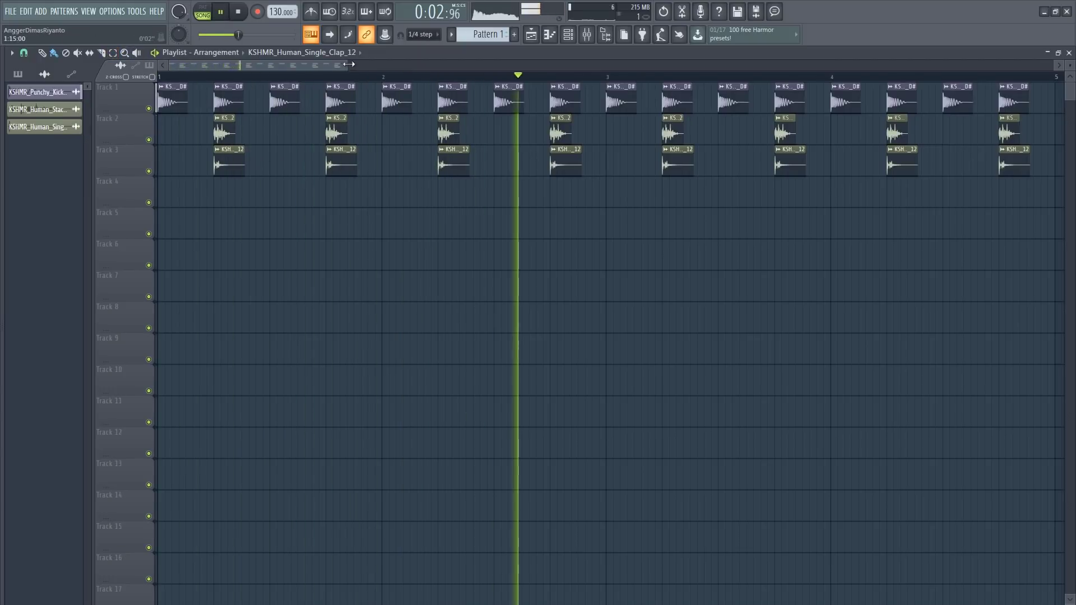
Shift all the stacked clap clips on Track 2 slightly ahead of the kicks and play back the timing.
{"action": "scroll", "coordinate": [170, 92], "scroll_direction": "down", "scroll_amount": 1}
{"action": "key", "text": "space"}
{"action": "left_click_drag", "start_coordinate": [964, 144], "coordinate": [205, 113]}
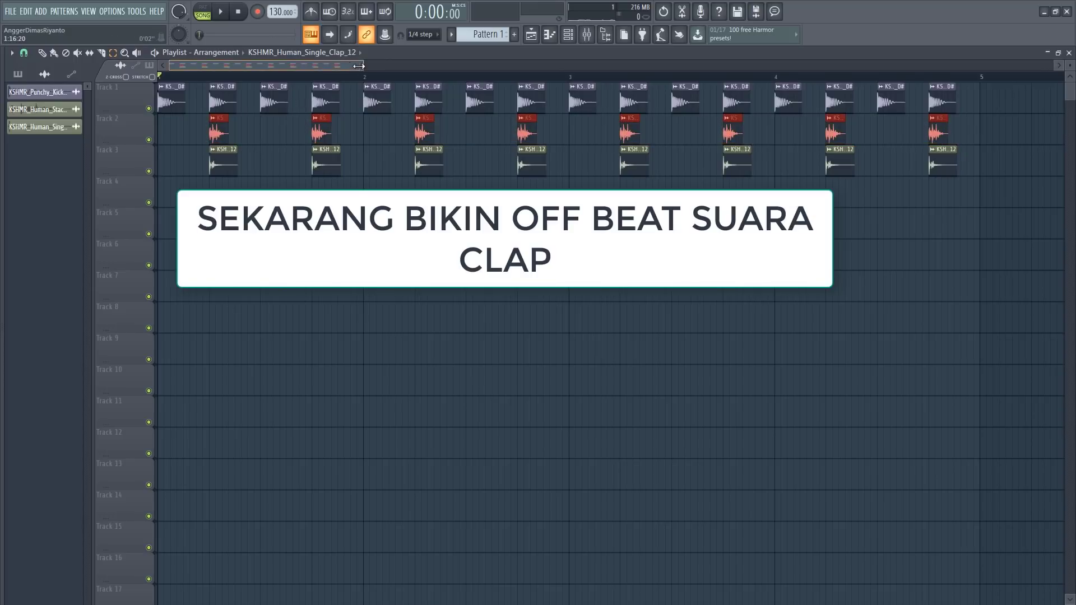
{"action": "left_click_drag", "start_coordinate": [358, 66], "coordinate": [255, 66]}
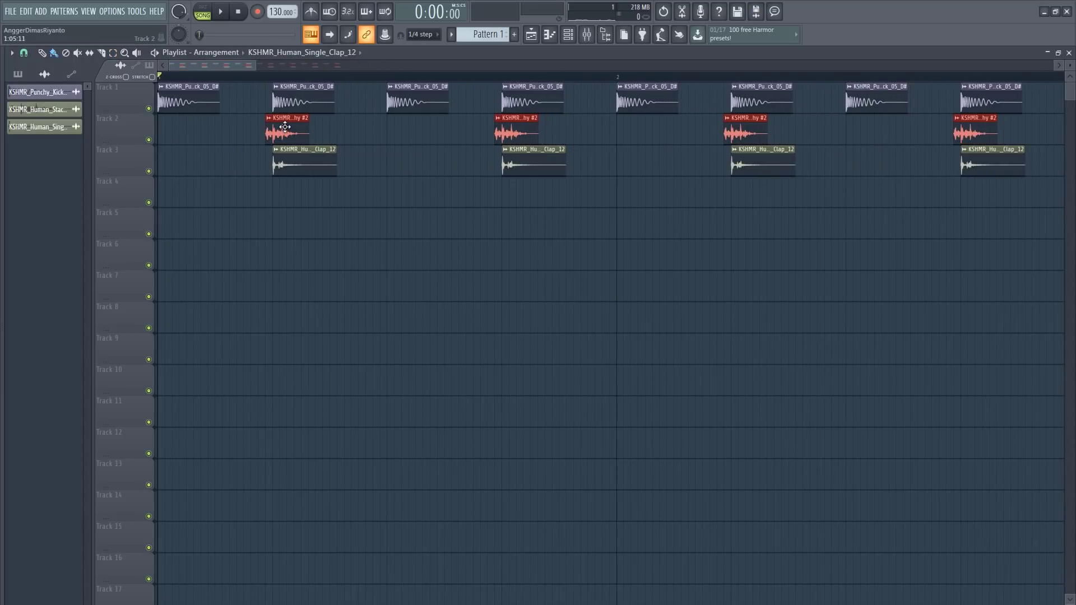
{"action": "key", "text": "space"}
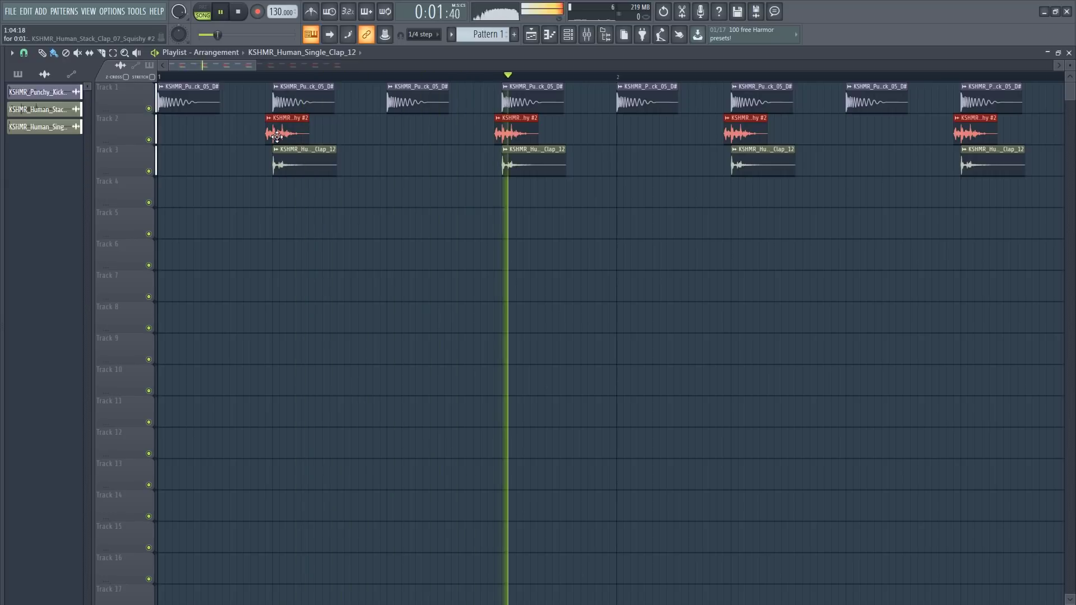
{"action": "left_click_drag", "start_coordinate": [255, 65], "coordinate": [354, 66]}
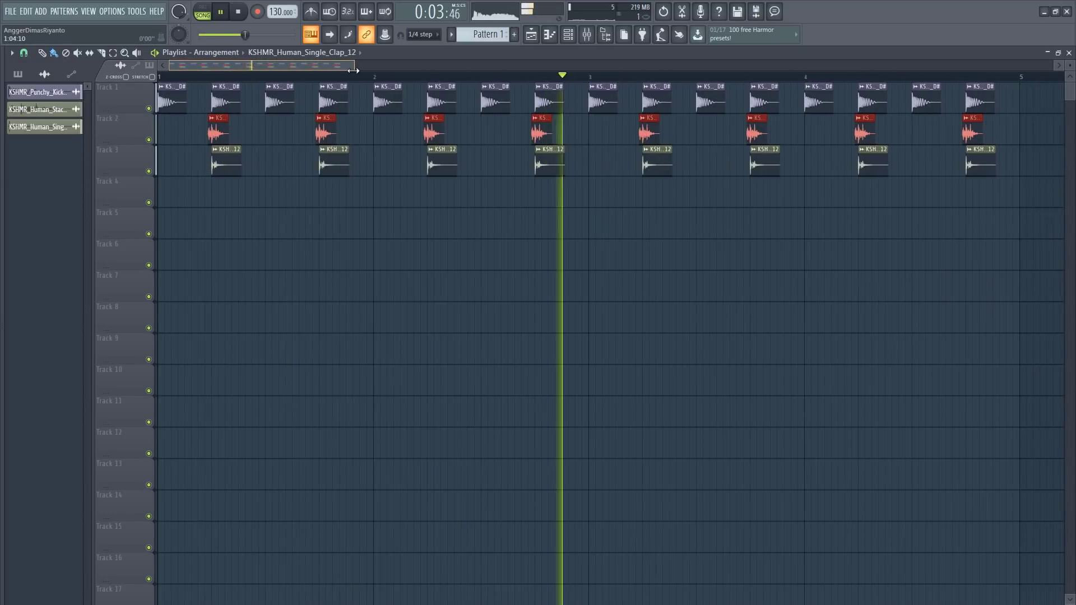
Shift all the Single_Clap_12 clips on Track 3 slightly behind the kicks, fine-tuning the offset during playback.
{"action": "key", "text": "space"}
{"action": "left_click_drag", "start_coordinate": [195, 182], "coordinate": [993, 168]}
{"action": "scroll", "coordinate": [343, 160], "scroll_direction": "up", "scroll_amount": 3}
{"action": "key", "text": "space"}
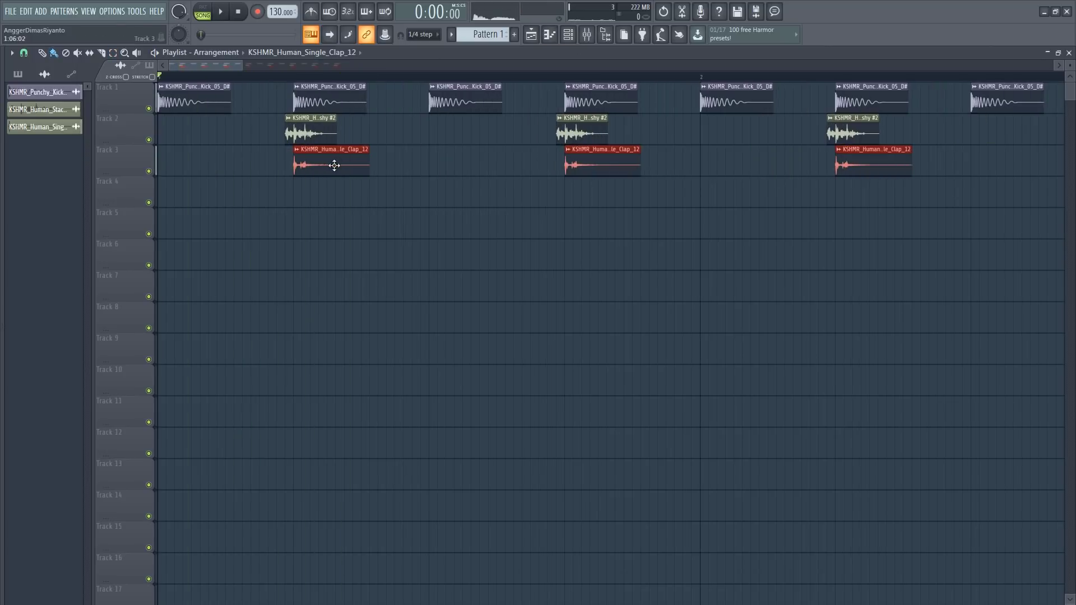
{"action": "left_click_drag", "start_coordinate": [342, 160], "coordinate": [351, 162]}
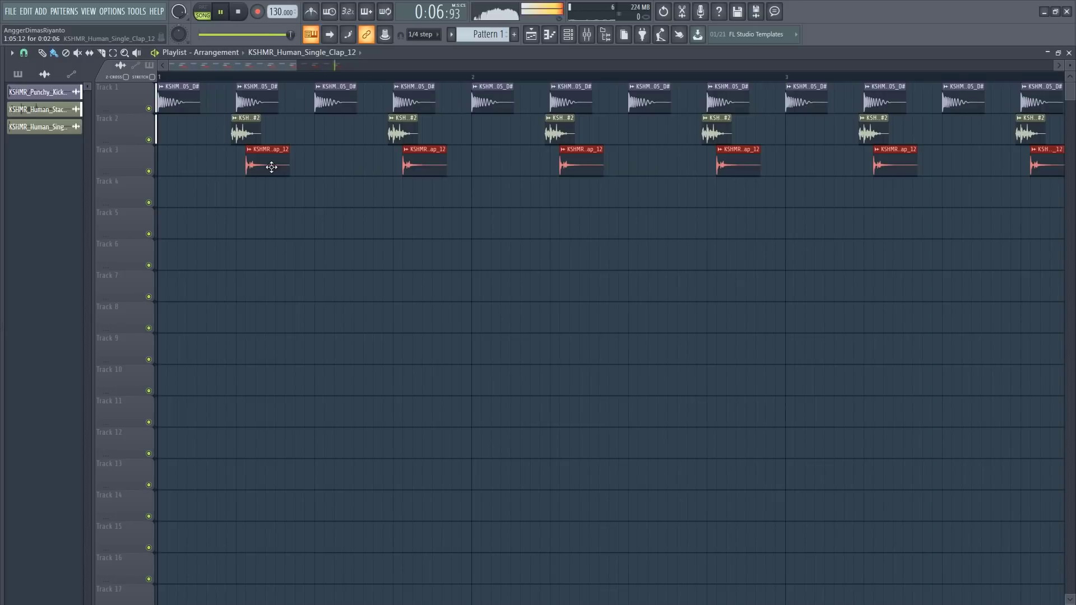
{"action": "left_click_drag", "start_coordinate": [271, 167], "coordinate": [258, 165]}
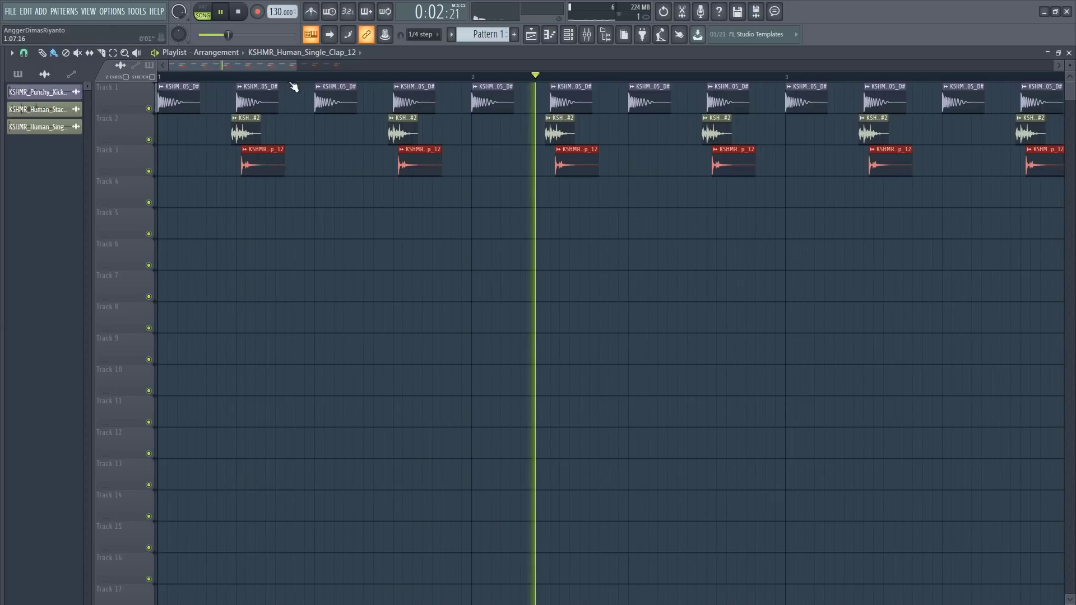
{"action": "left_click_drag", "start_coordinate": [296, 65], "coordinate": [434, 66]}
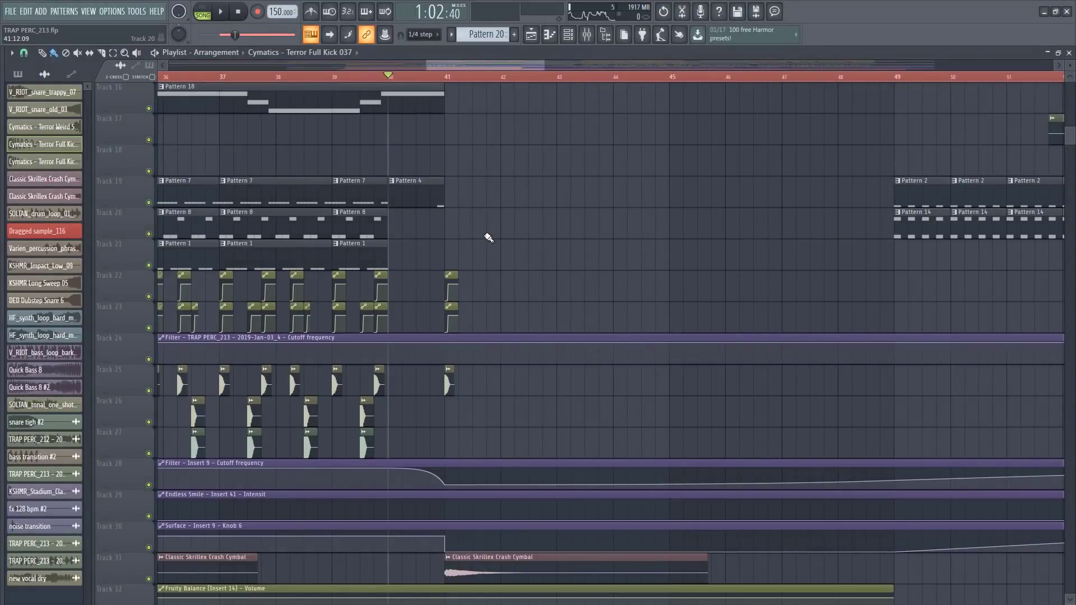
Make the Terror Full Kick 037 clip at bar 41 a unique channel routed to mixer track 50.
{"action": "key", "text": "space"}
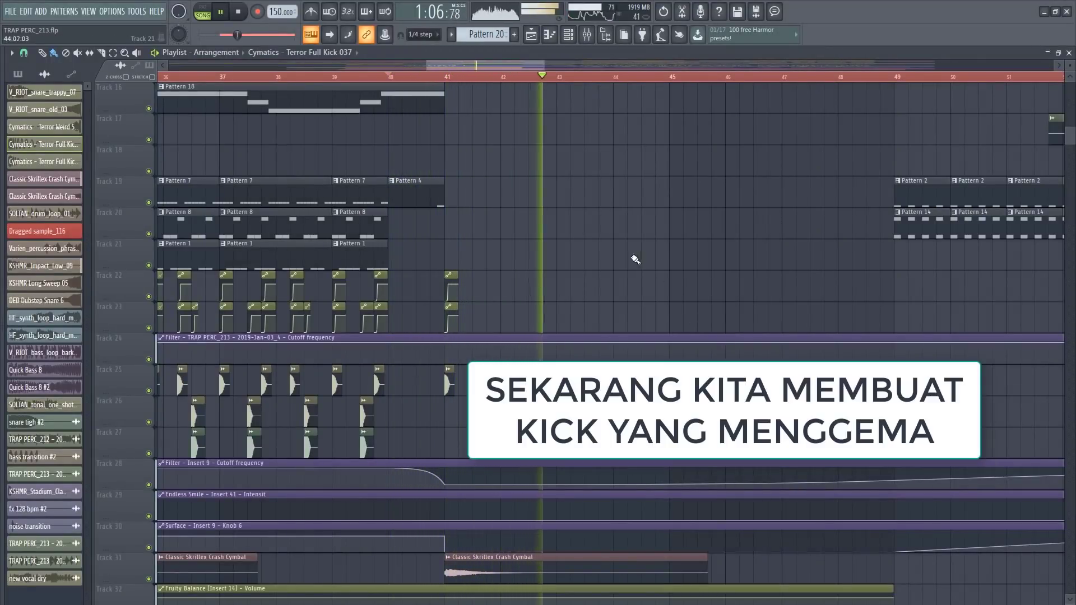
{"action": "key", "text": "space"}
{"action": "double_click", "coordinate": [450, 387]}
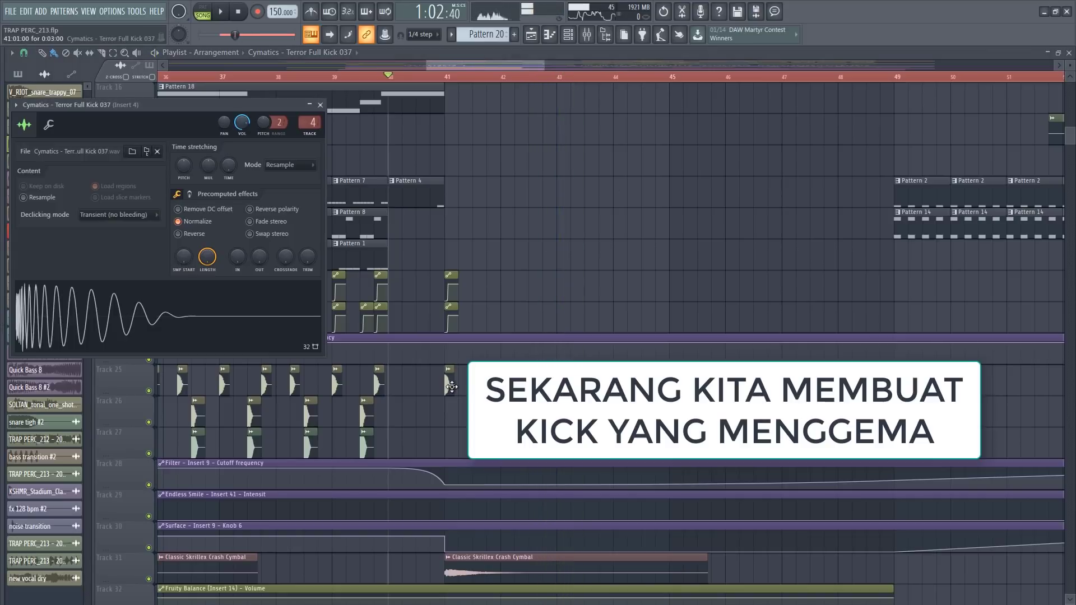
{"action": "left_click", "coordinate": [583, 36]}
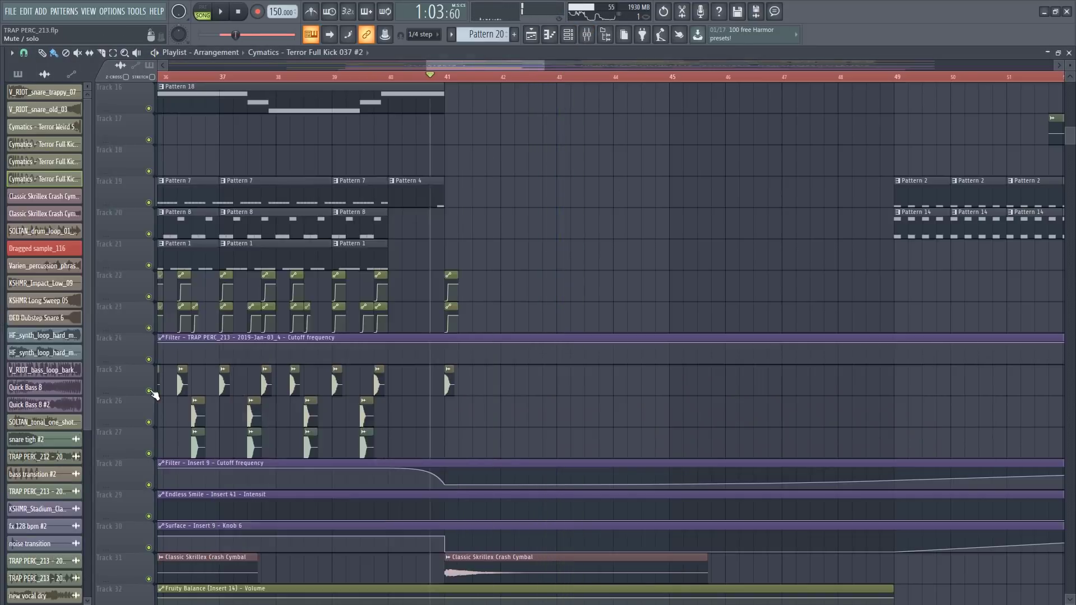
{"action": "double_click", "coordinate": [445, 382]}
{"action": "key", "text": "F9"}
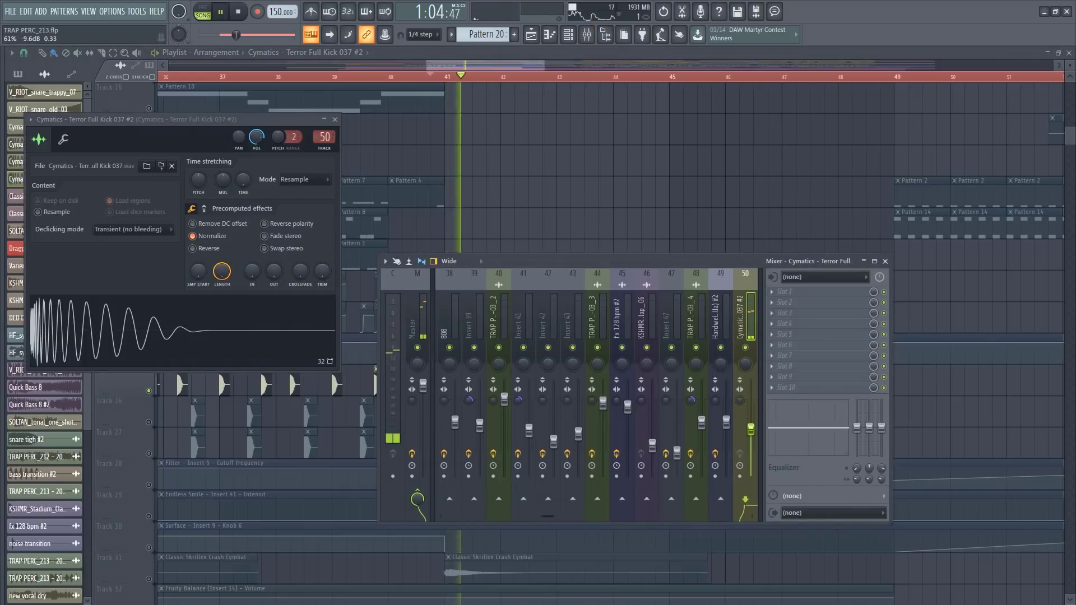
Add Fruity Reeverb 2 to the first effect slot of mixer track 50 and set its wet level to 0%.
{"action": "left_click", "coordinate": [772, 294]}
{"action": "mouse_move", "coordinate": [788, 304]}
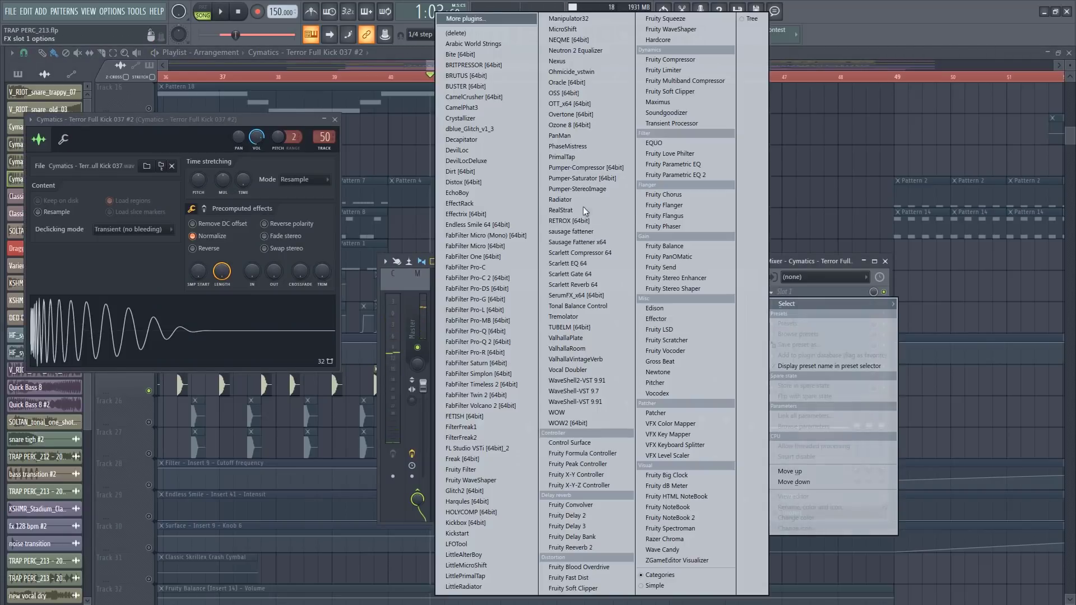
{"action": "left_click", "coordinate": [572, 548]}
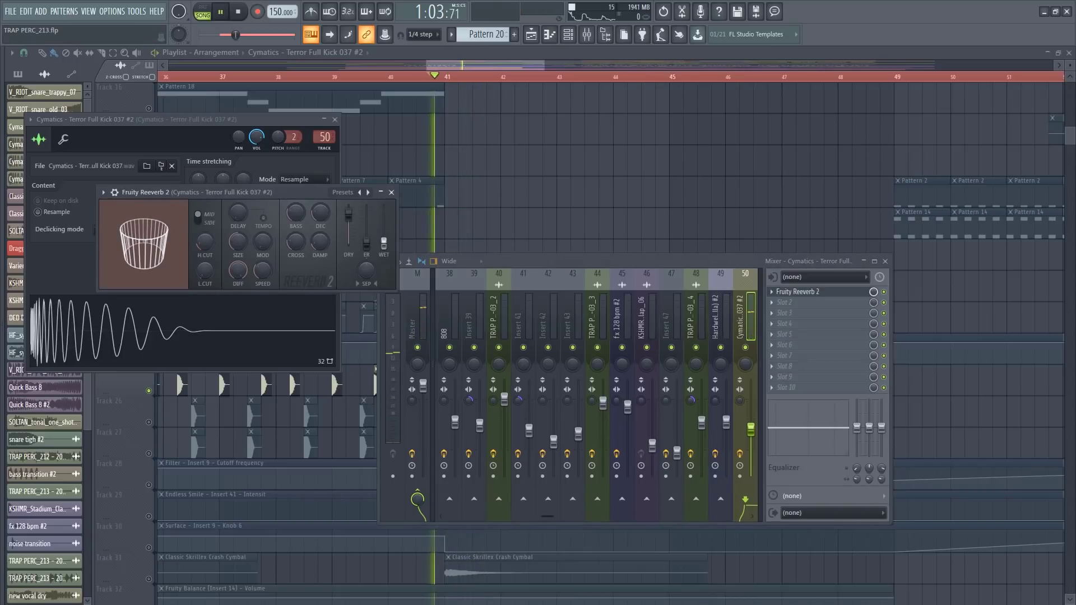
{"action": "mouse_move", "coordinate": [384, 243]}
{"action": "left_mouse_down"}
{"action": "mouse_move", "coordinate": [384, 228]}
{"action": "mouse_move", "coordinate": [384, 243]}
{"action": "left_mouse_up"}
{"action": "key", "text": "space"}
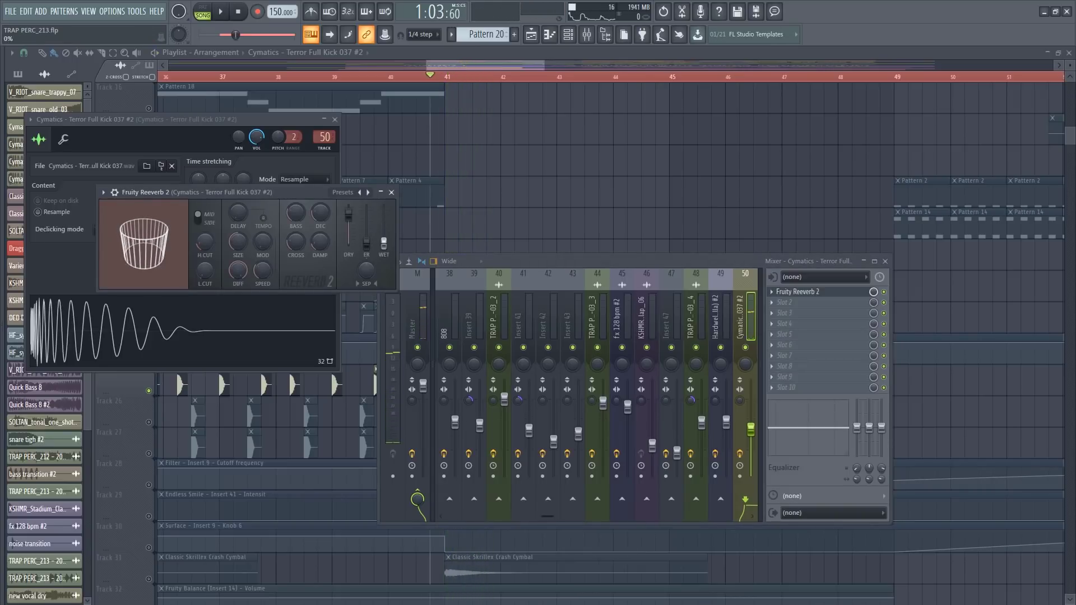
Create an automation clip for the reverb's wet level spanning bars 41 to 45 and unmute Track 26.
{"action": "left_click_drag", "start_coordinate": [446, 76], "coordinate": [669, 104]}
{"action": "key", "text": "F9"}
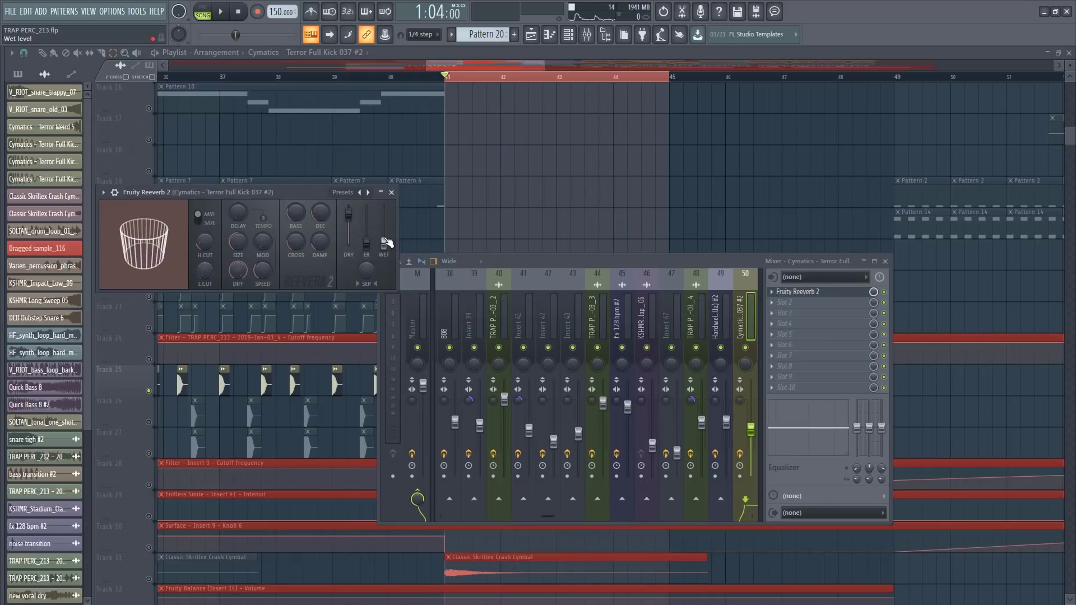
{"action": "right_click", "coordinate": [387, 243]}
{"action": "left_click", "coordinate": [409, 307]}
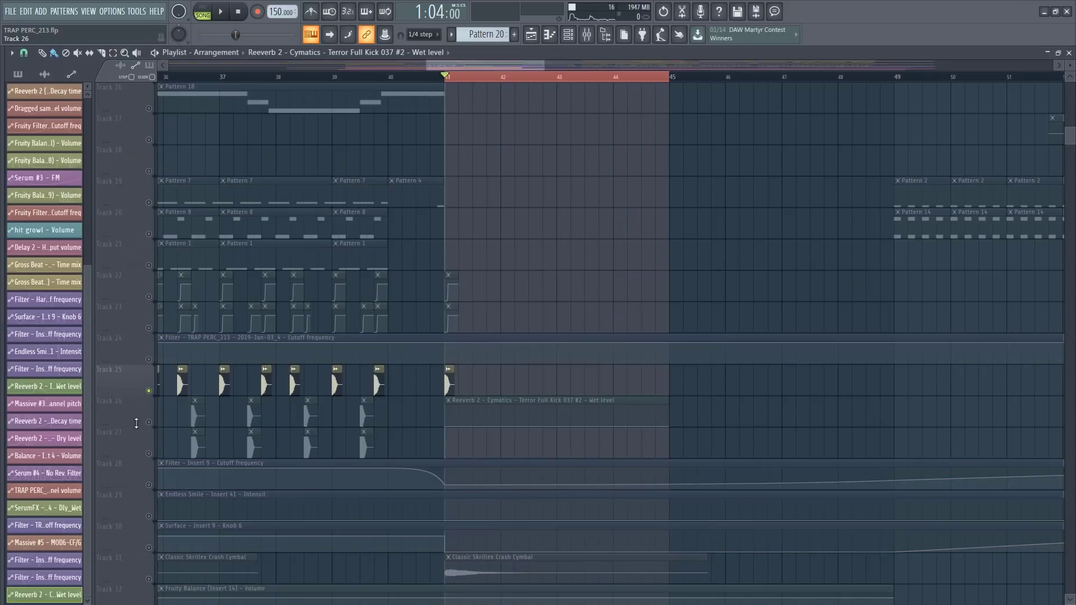
{"action": "left_click", "coordinate": [148, 422]}
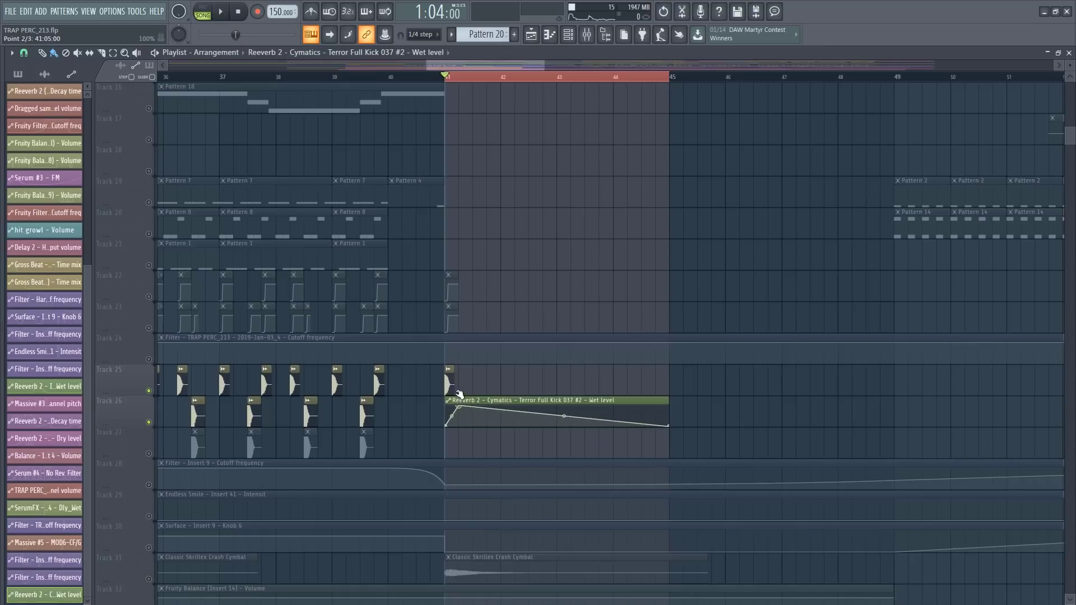
Shape the wet level automation to rise to 68% at 41:05:00 and hold that level to the clip's end.
{"action": "key", "text": "space"}
{"action": "key", "text": "space"}
{"action": "left_click_drag", "start_coordinate": [459, 406], "coordinate": [459, 412]}
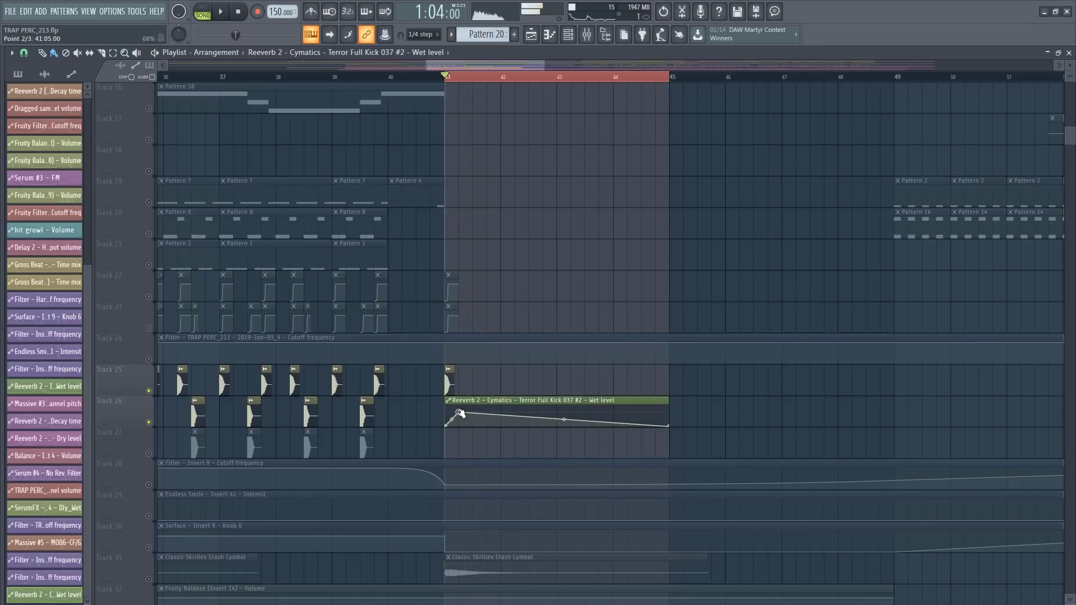
{"action": "key", "text": "space"}
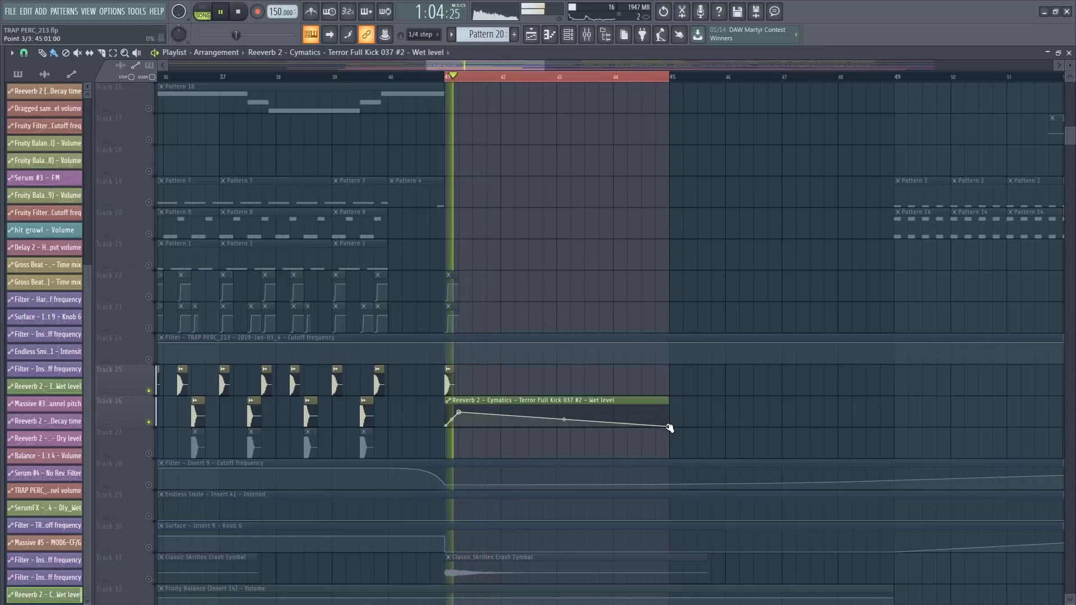
{"action": "left_click_drag", "start_coordinate": [669, 428], "coordinate": [669, 413]}
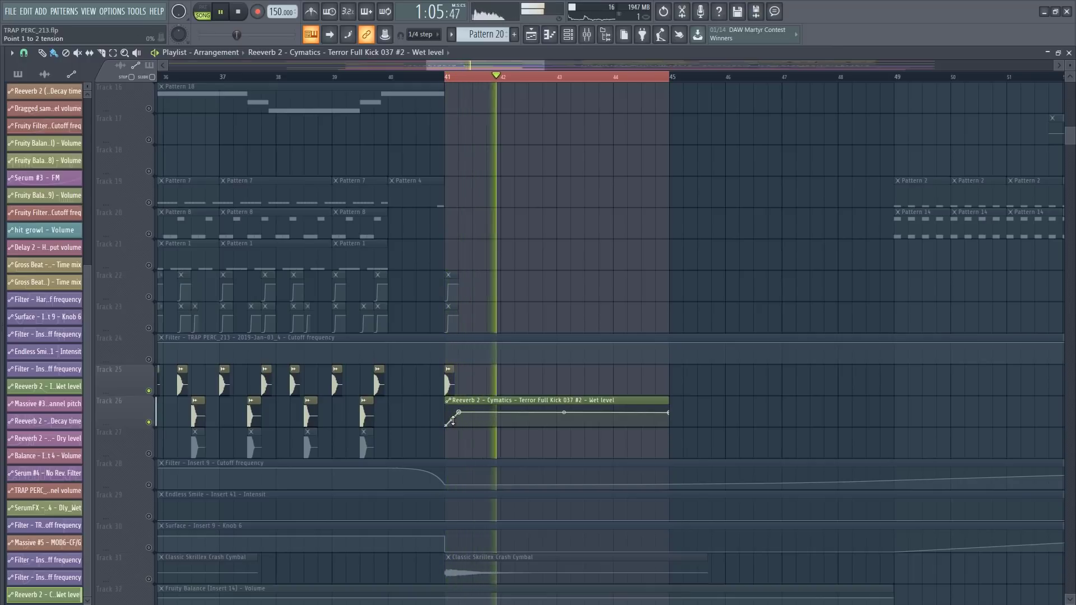
{"action": "key", "text": "space"}
{"action": "key", "text": "space"}
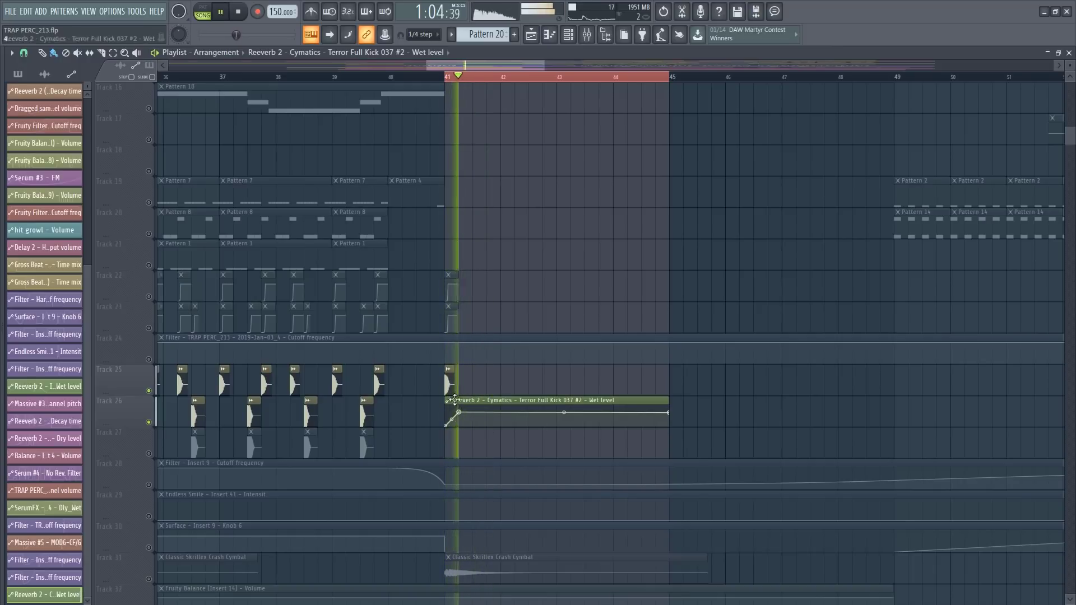
{"action": "key", "text": "space"}
Add OTT after the reverb on the kick's mixer track, with depth 80% and time 1000%.
{"action": "key", "text": "F9"}
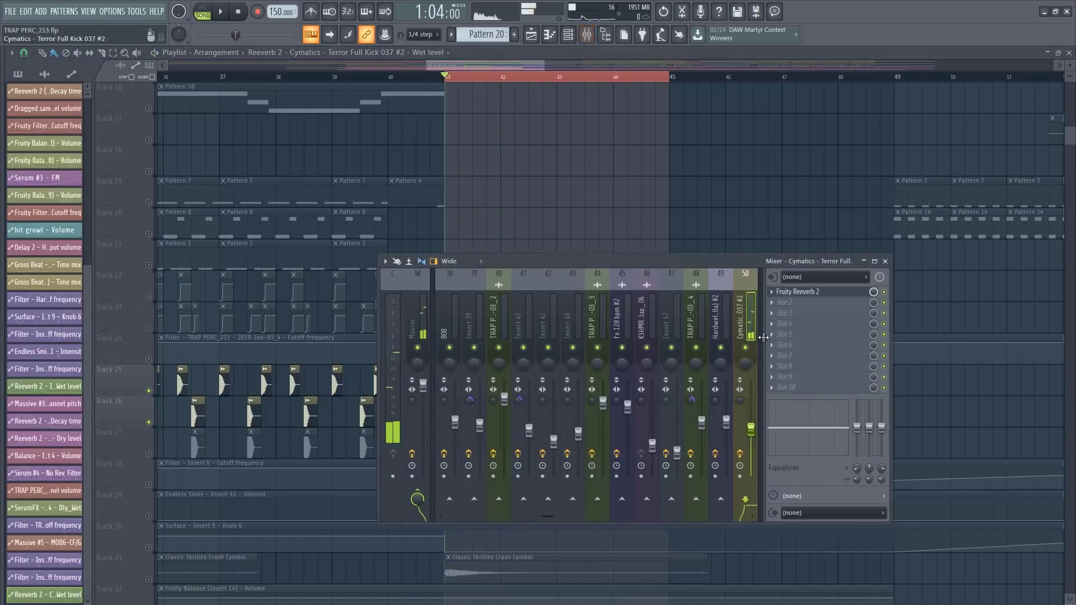
{"action": "left_click", "coordinate": [773, 306]}
{"action": "left_click", "coordinate": [587, 227]}
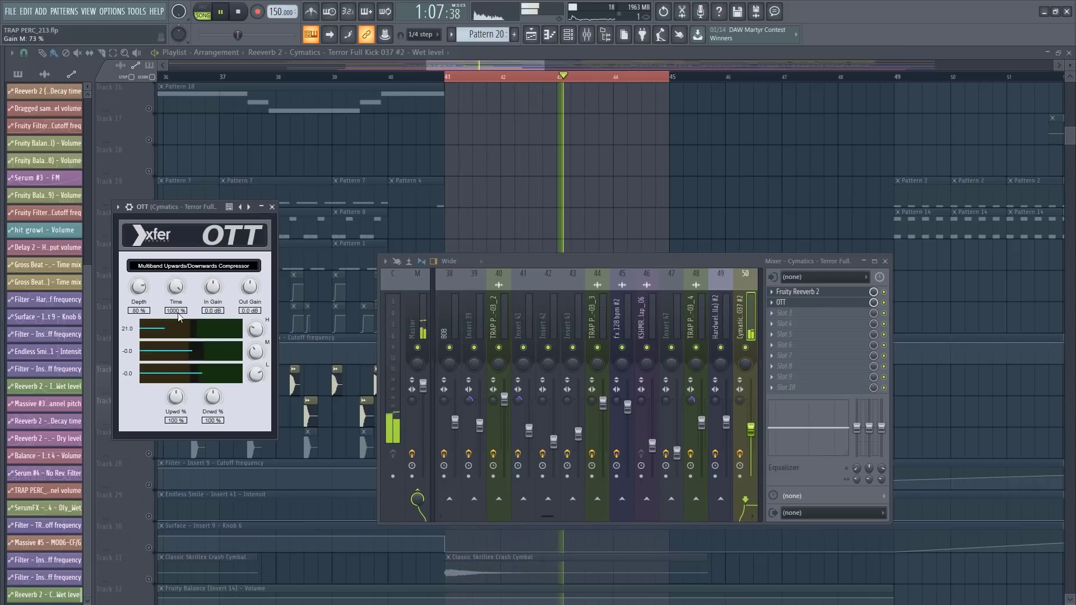
{"action": "key", "text": "F12"}
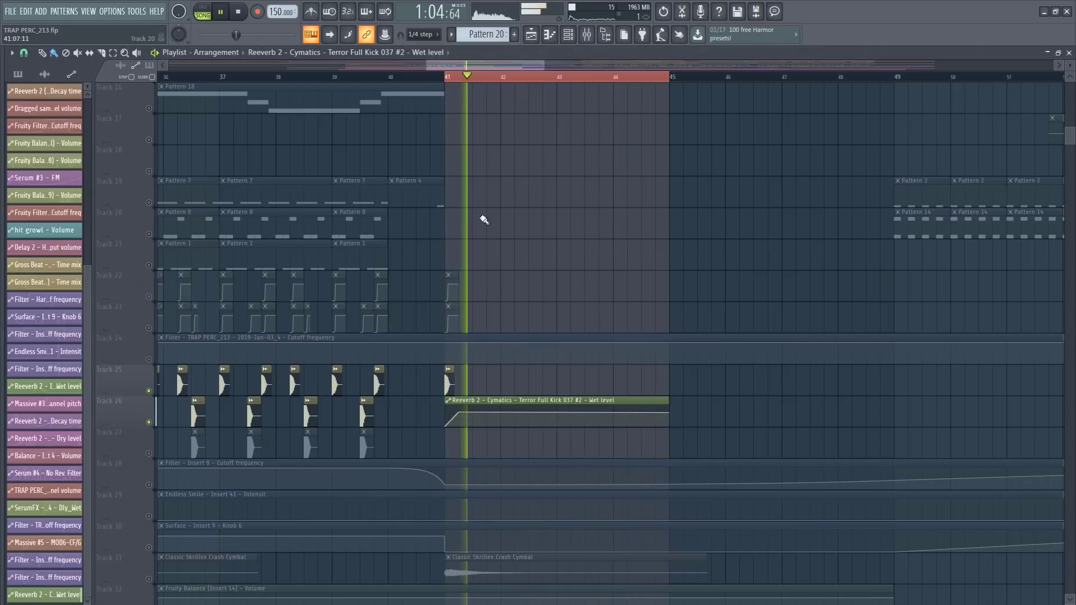
Play the full arrangement from bar 40 to hear the echoing kick and open its Fruity Reeverb 2.
{"action": "left_click", "coordinate": [392, 78]}
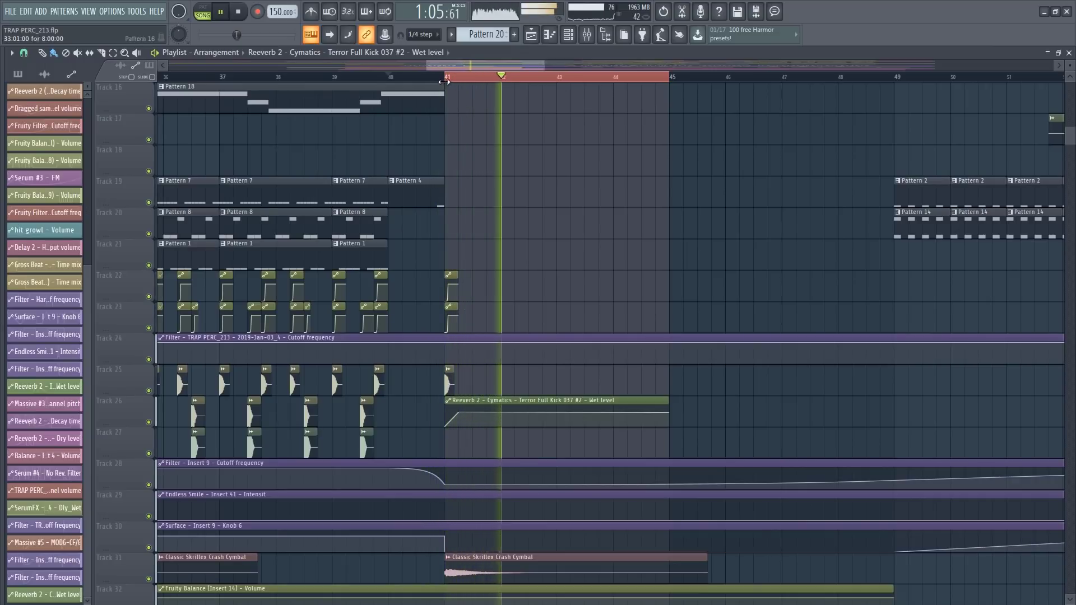
{"action": "key", "text": "F9"}
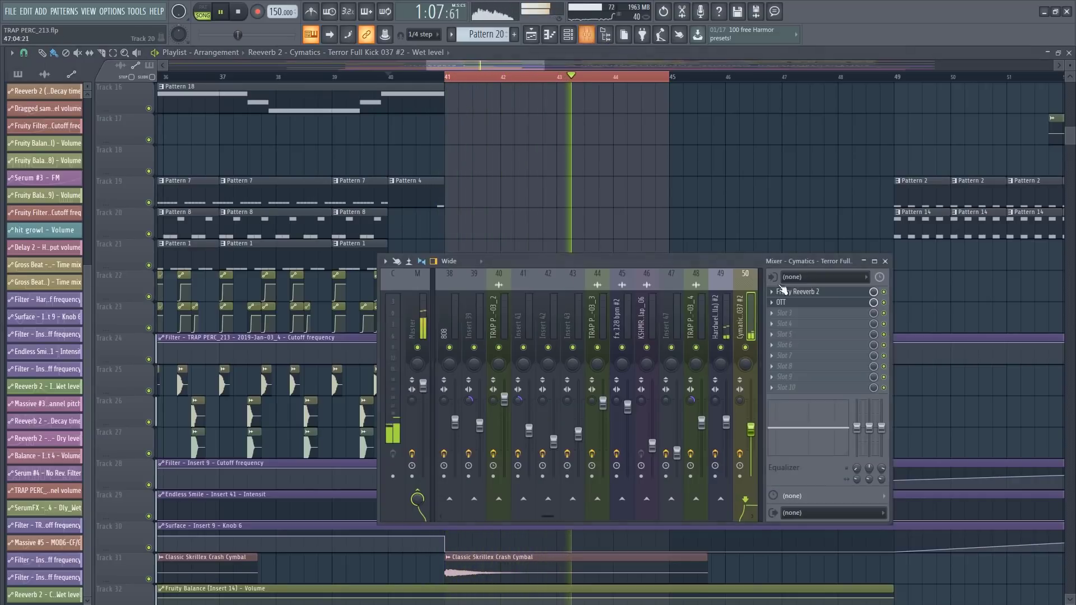
{"action": "left_click", "coordinate": [813, 292]}
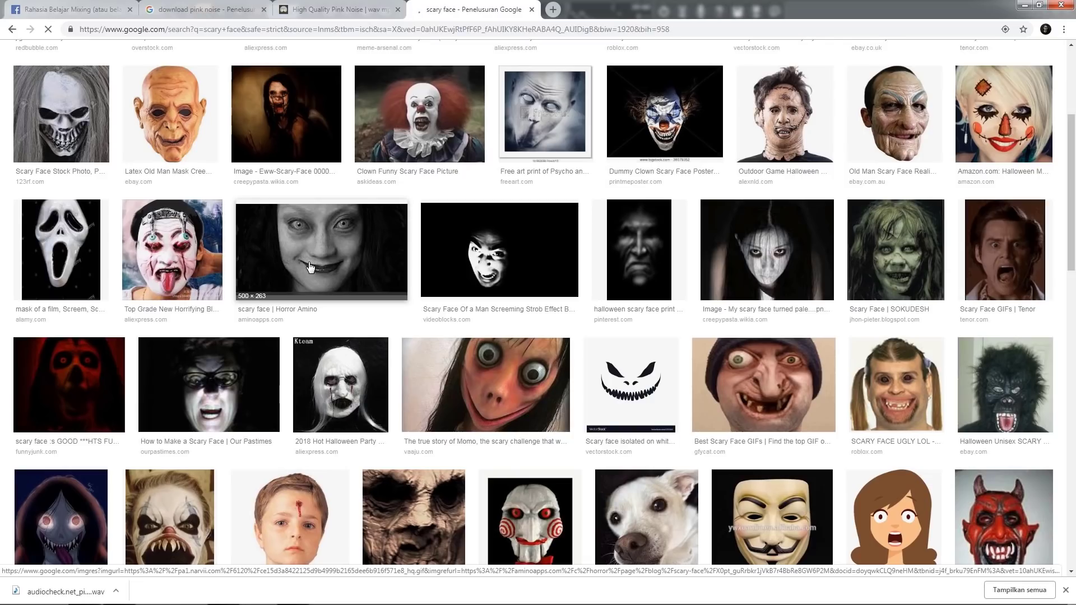
Switch to the browser, open the red scary face picture from the image results and save it.
{"action": "scroll", "coordinate": [310, 267], "scroll_direction": "down", "scroll_amount": 2}
{"action": "left_click", "coordinate": [66, 285]}
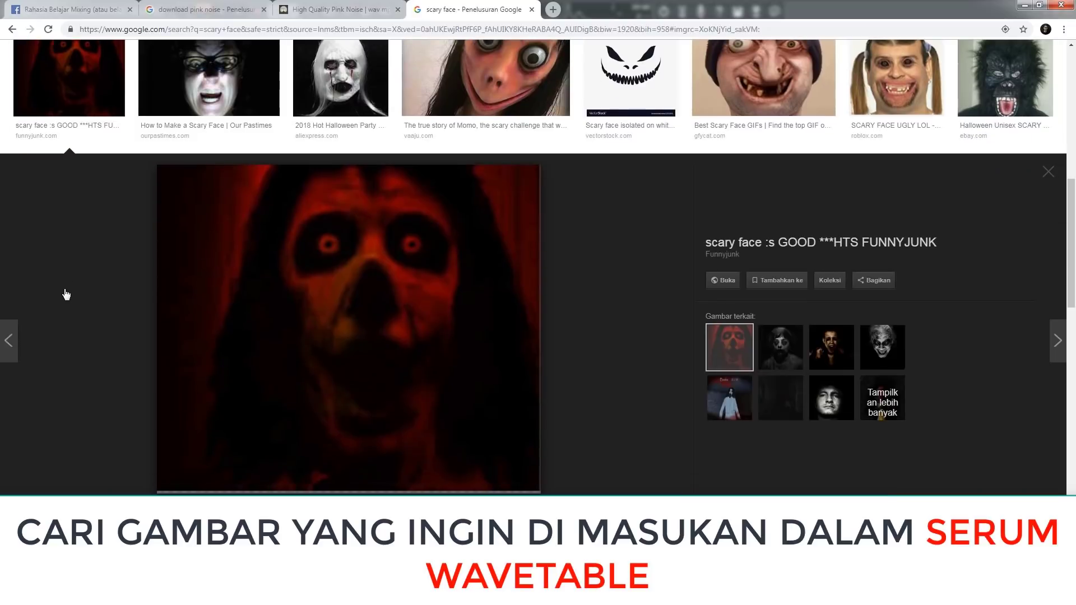
{"action": "scroll", "coordinate": [435, 247], "scroll_direction": "down", "scroll_amount": 1}
{"action": "right_click", "coordinate": [435, 247]}
{"action": "left_click", "coordinate": [476, 344]}
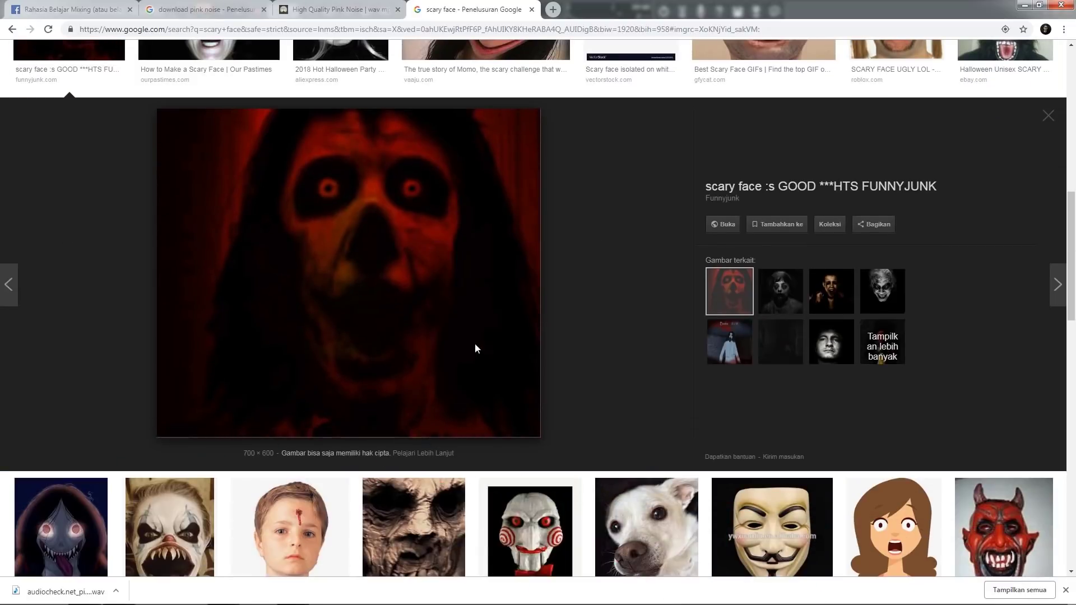
In Photoshop, select the area around the scary face on the Background copy layer and delete it.
{"action": "left_click_drag", "start_coordinate": [1042, 177], "coordinate": [277, 477]}
{"action": "left_click_drag", "start_coordinate": [277, 477], "coordinate": [277, 477]}
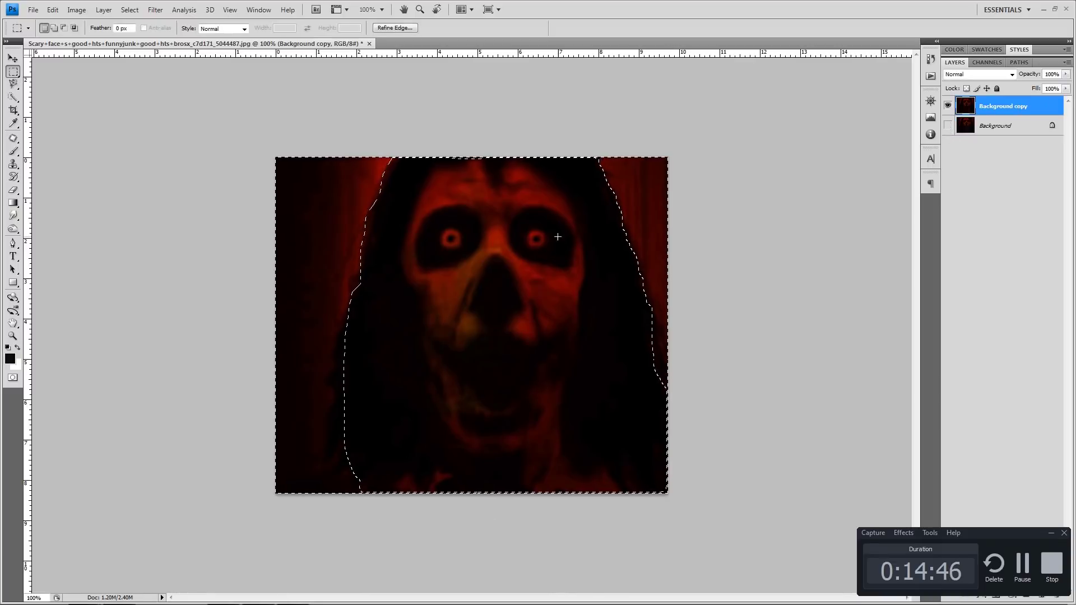
{"action": "key", "text": "Delete"}
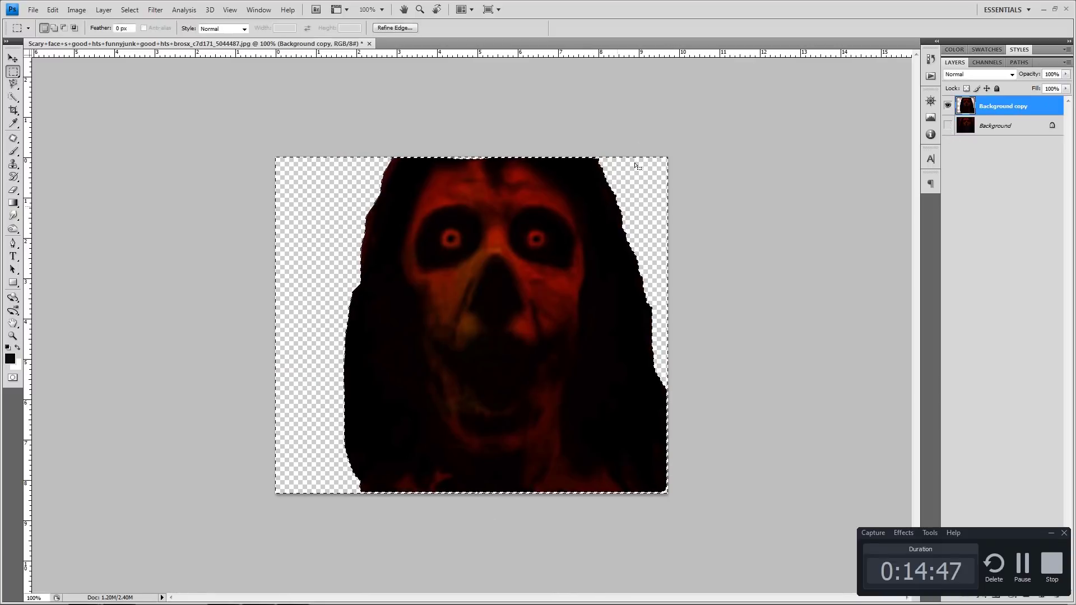
Save the cut-out scary face as a PNG copy in the My Videos folder.
{"action": "left_click", "coordinate": [33, 10]}
{"action": "left_click", "coordinate": [58, 158]}
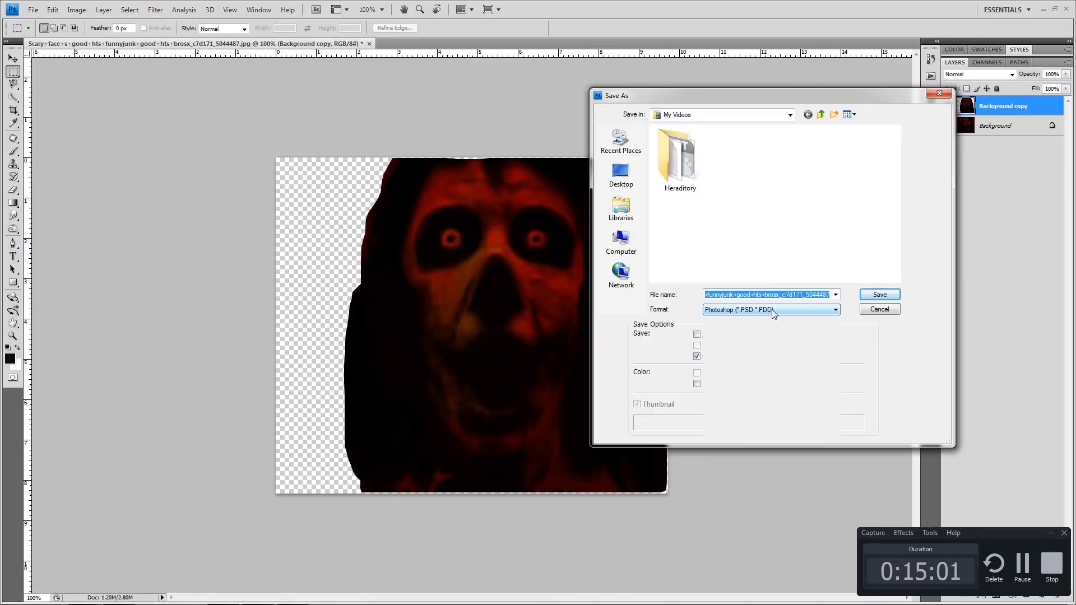
{"action": "left_click", "coordinate": [774, 309]}
{"action": "left_click", "coordinate": [723, 436]}
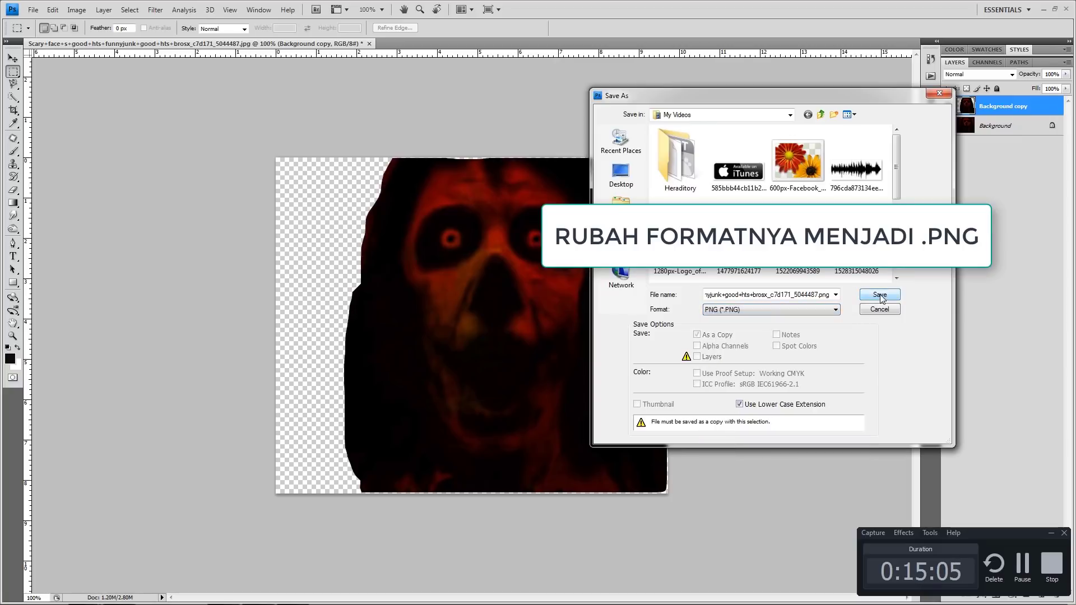
{"action": "left_click", "coordinate": [880, 294]}
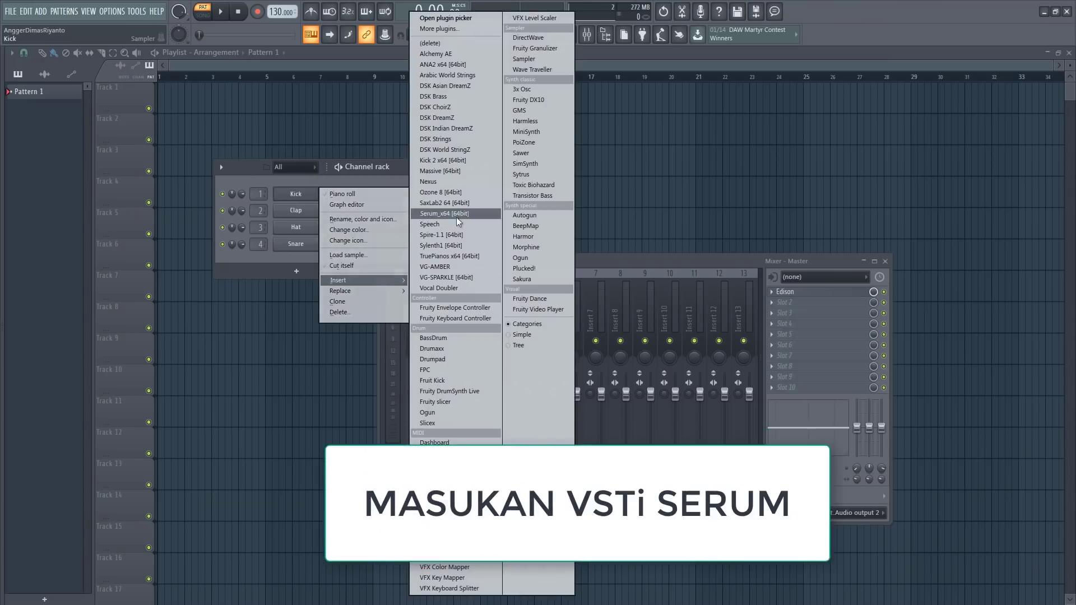
In FL Studio, insert a Serum_x64 channel and load the cut-out face PNG into OSC1 as its wavetable.
{"action": "left_click", "coordinate": [417, 216]}
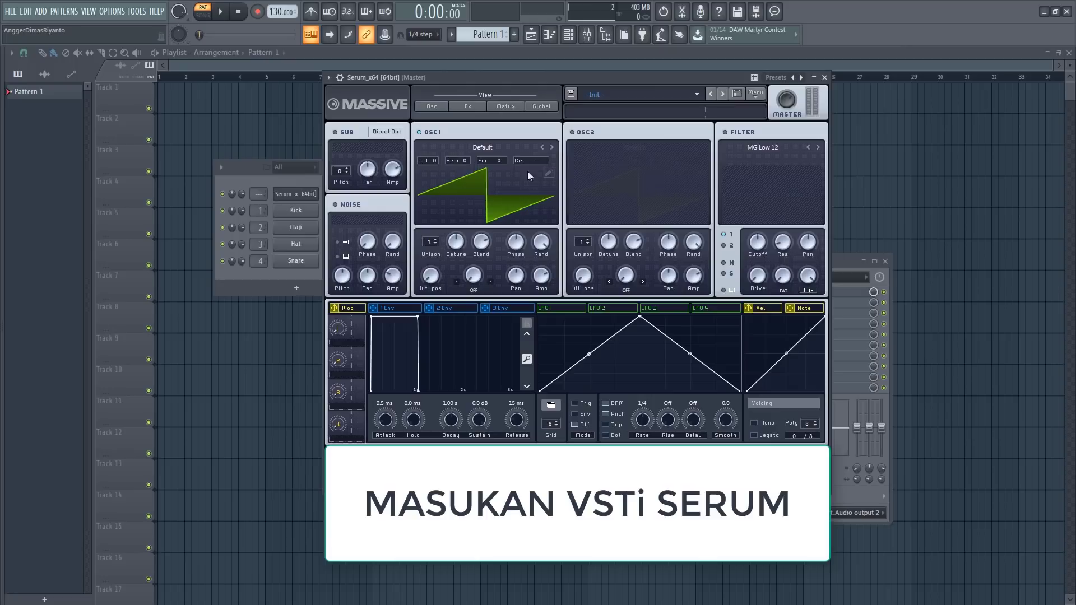
{"action": "key", "text": "super"}
{"action": "left_click", "coordinate": [82, 594]}
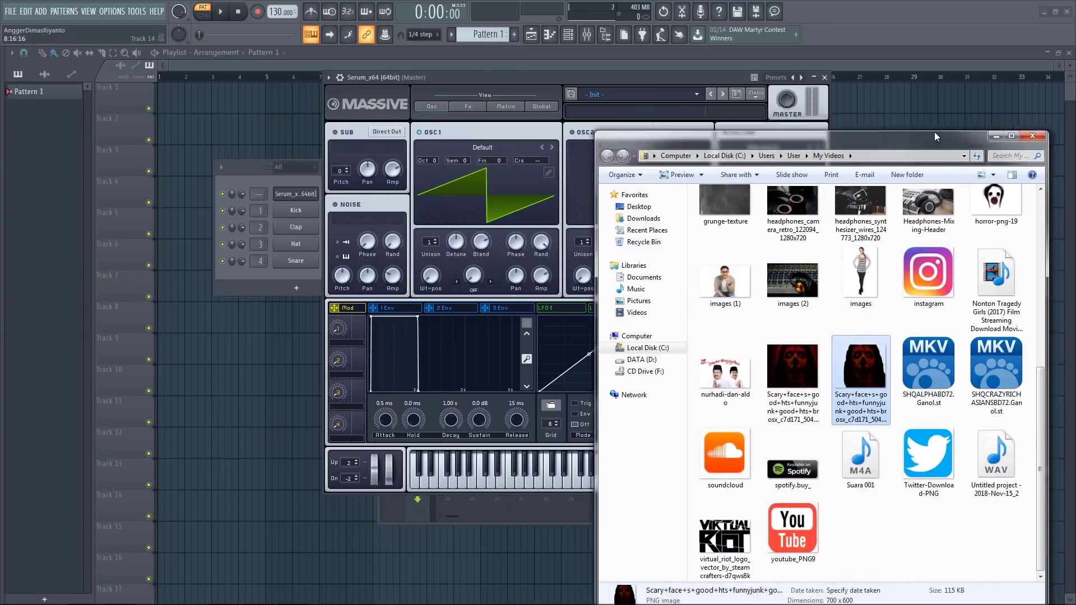
{"action": "left_click_drag", "start_coordinate": [927, 320], "coordinate": [498, 201]}
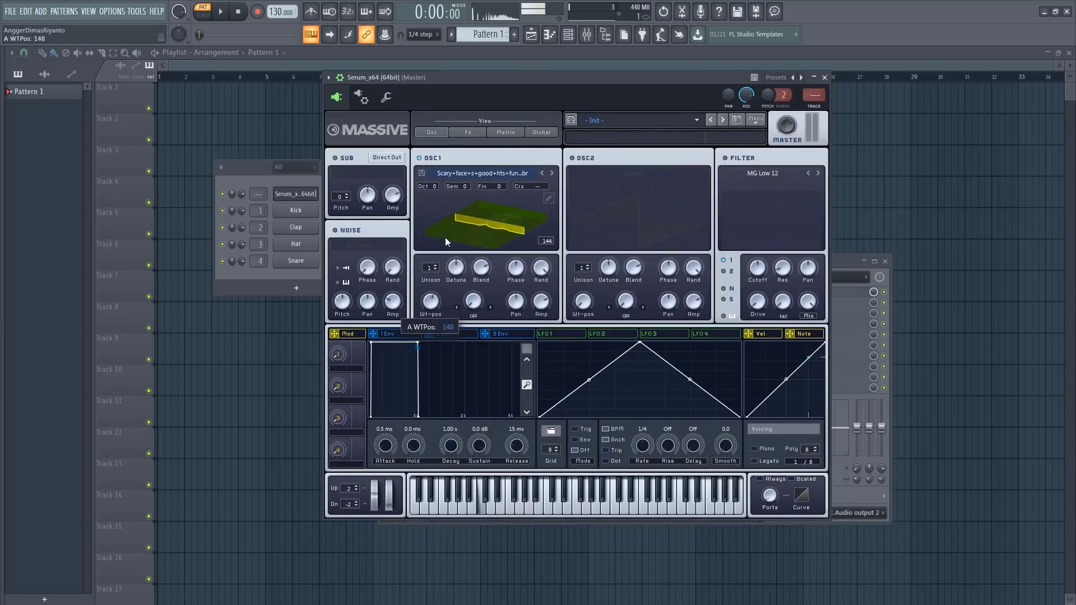
Try a different OSC1 wavetable position and add a low A#0 note at bar 1 in Serum's piano roll.
{"action": "left_click_drag", "start_coordinate": [447, 239], "coordinate": [442, 257]}
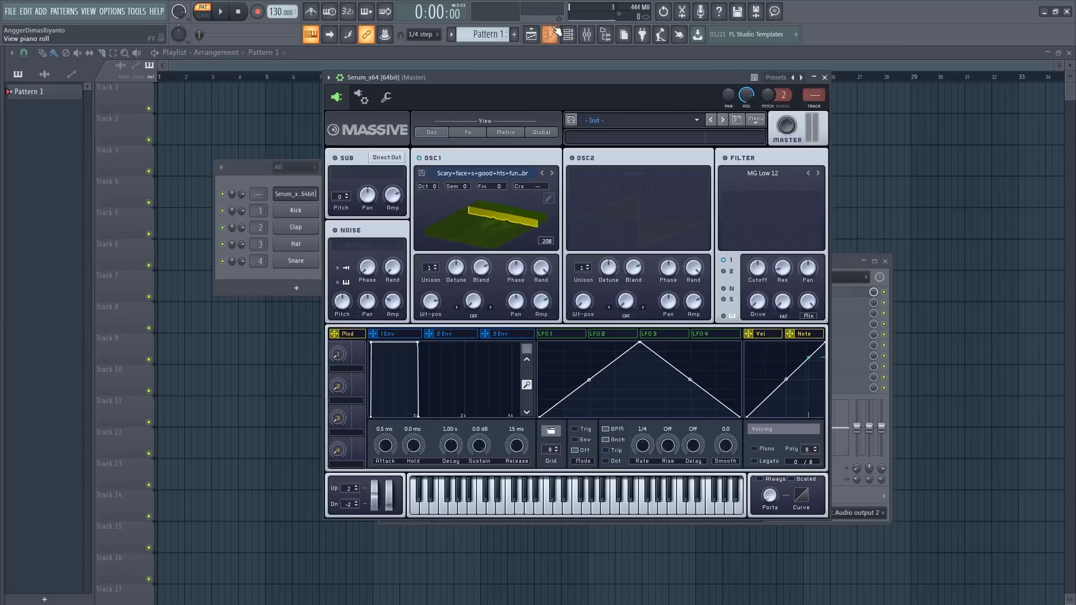
{"action": "key", "text": "F7"}
{"action": "left_click", "coordinate": [389, 536]}
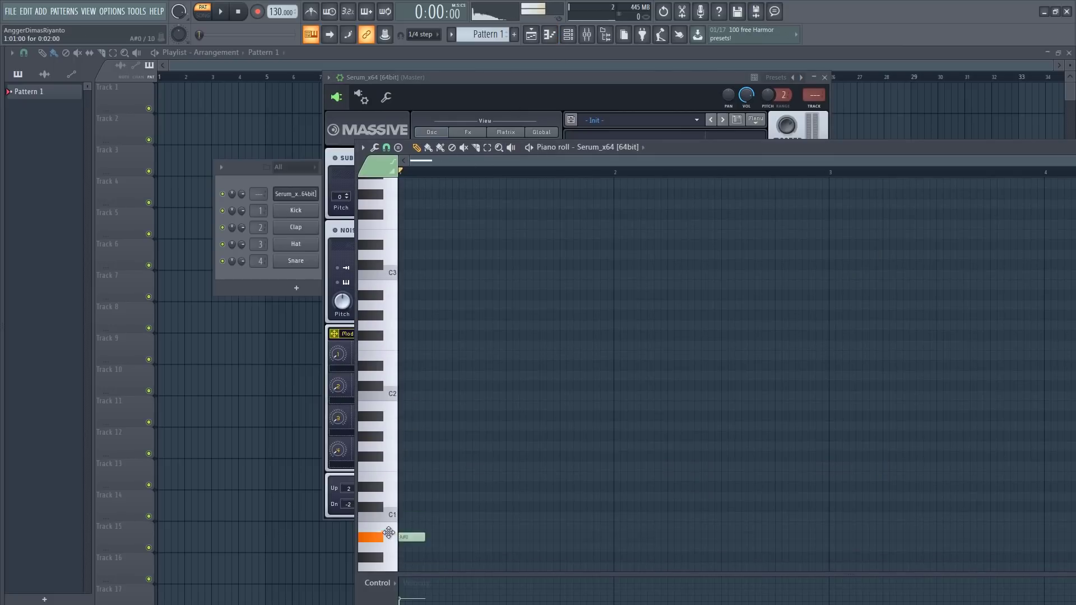
{"action": "left_click", "coordinate": [497, 78]}
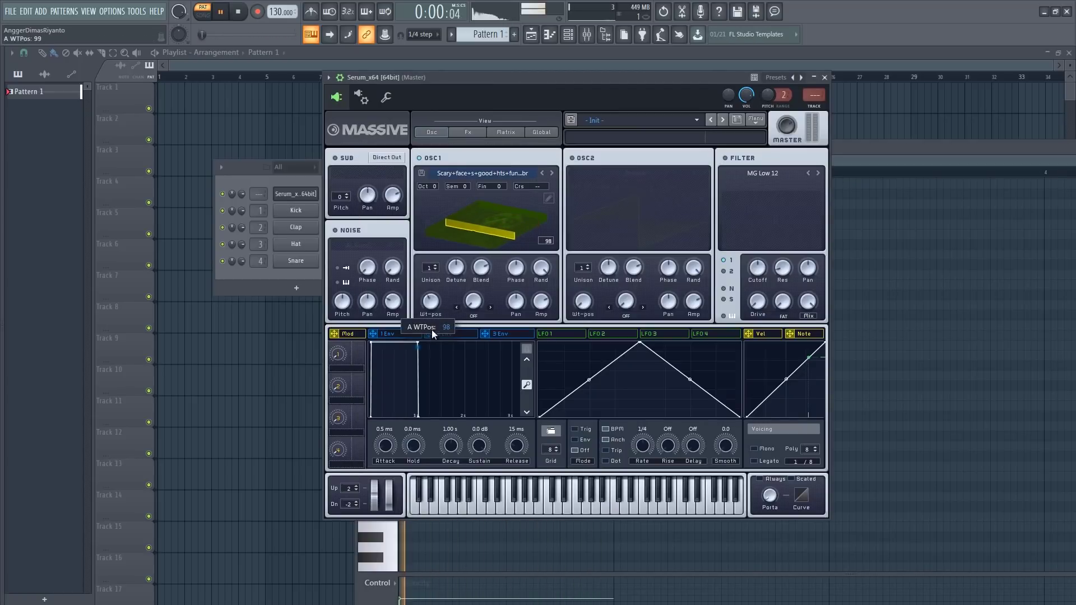
During playback, set OSC1's wavetable position to 190 and unison to 3, and raise the Sync Window warp amount.
{"action": "left_click_drag", "start_coordinate": [427, 325], "coordinate": [432, 305]}
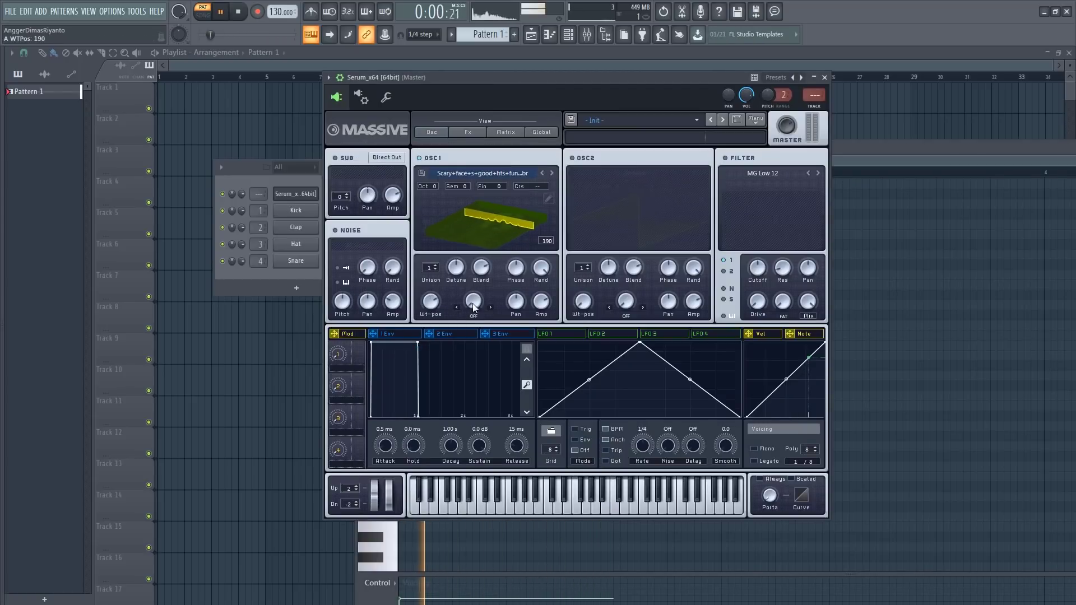
{"action": "mouse_move", "coordinate": [429, 268]}
{"action": "left_mouse_down"}
{"action": "mouse_move", "coordinate": [432, 241]}
{"action": "mouse_move", "coordinate": [433, 255]}
{"action": "left_mouse_up"}
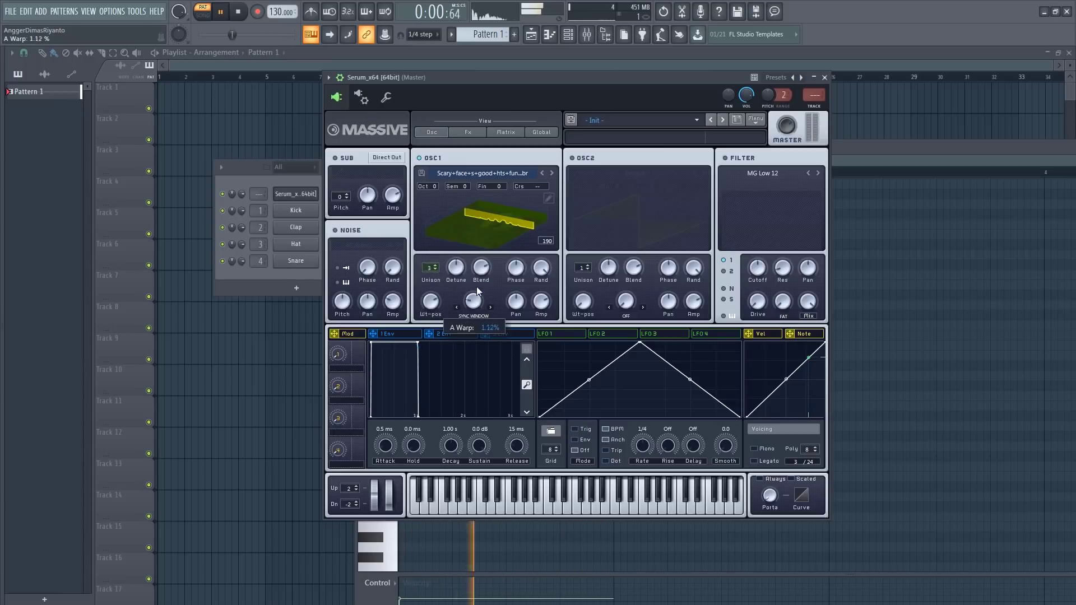
{"action": "left_click_drag", "start_coordinate": [476, 288], "coordinate": [477, 280]}
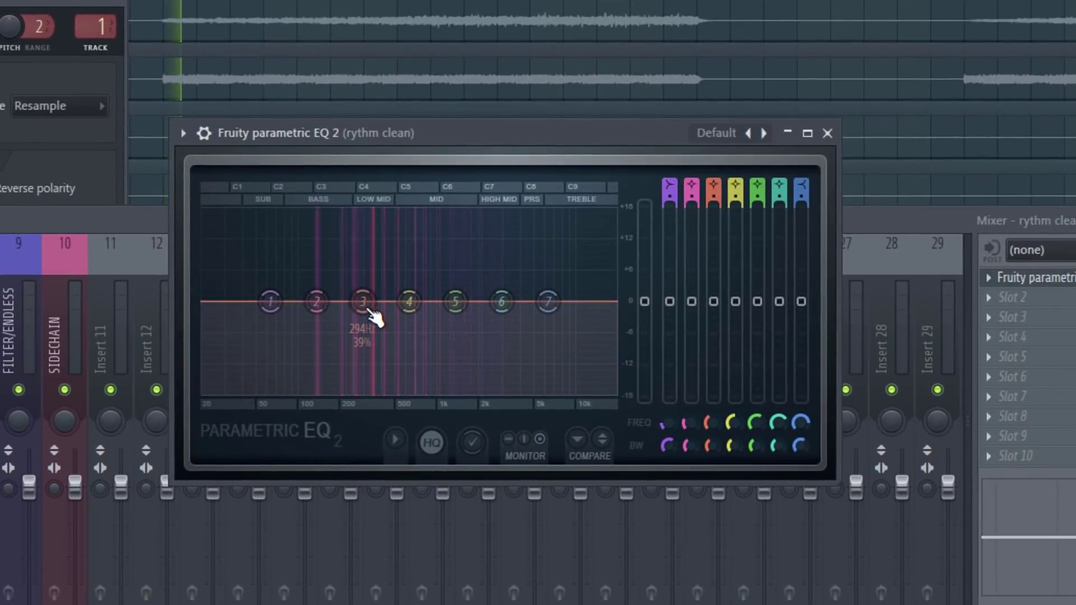
Boost band 3 at about 280 Hz in the rythm clean track's Fruity parametric EQ 2 and listen to it.
{"action": "left_click_drag", "start_coordinate": [360, 285], "coordinate": [359, 265]}
{"action": "key", "text": "space"}
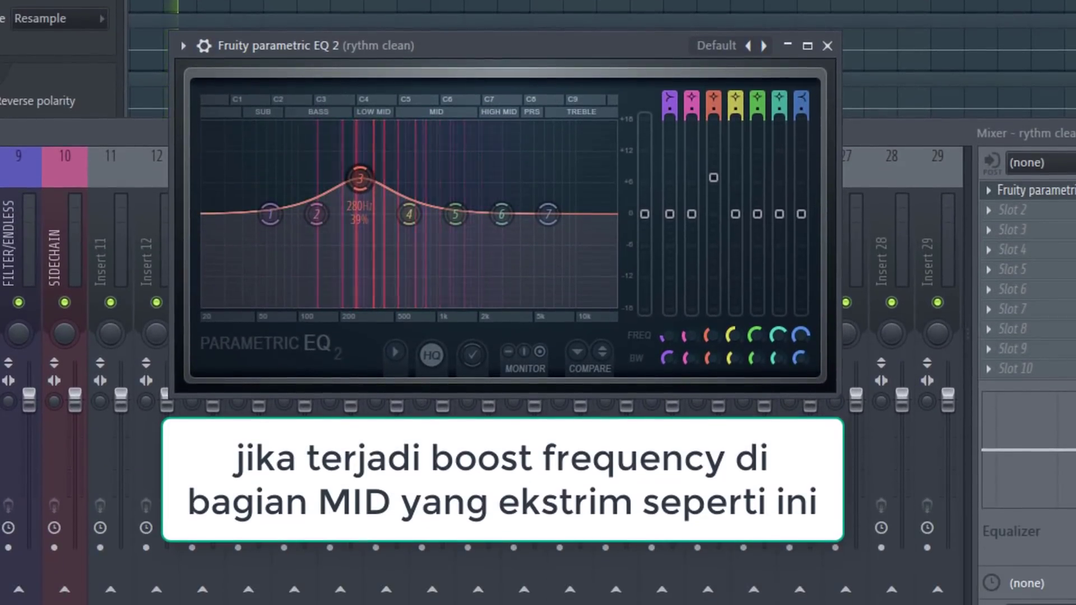
{"action": "key", "text": "space"}
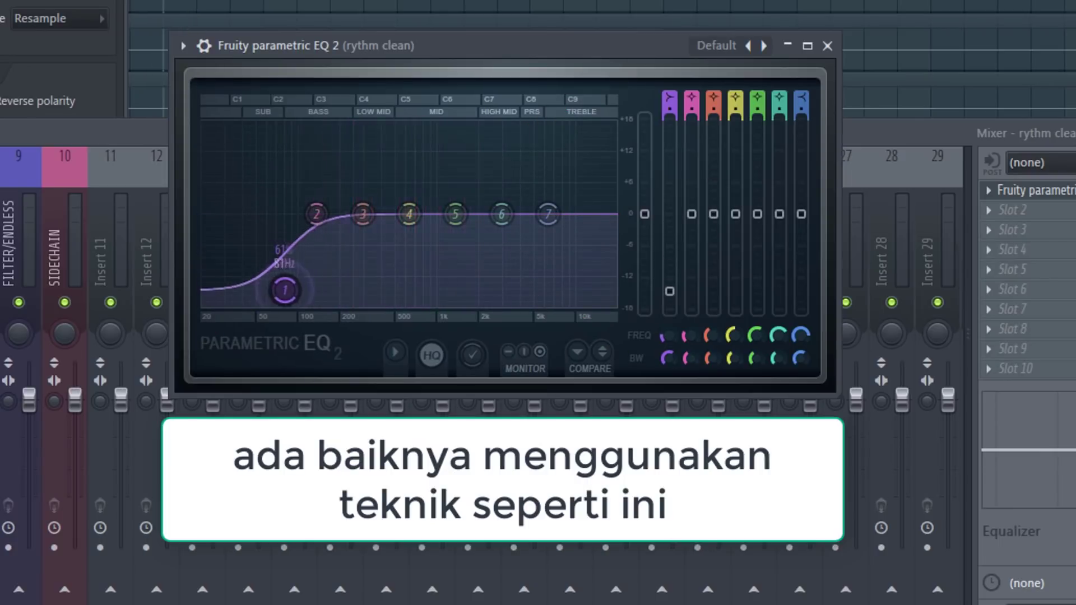
Shape the rythm clean EQ by lowering band 4 slightly, moving band 5 higher in frequency and cutting band 7 strongly.
{"action": "left_click_drag", "start_coordinate": [411, 215], "coordinate": [416, 222]}
{"action": "left_click_drag", "start_coordinate": [456, 215], "coordinate": [508, 232]}
{"action": "left_click_drag", "start_coordinate": [548, 215], "coordinate": [542, 297]}
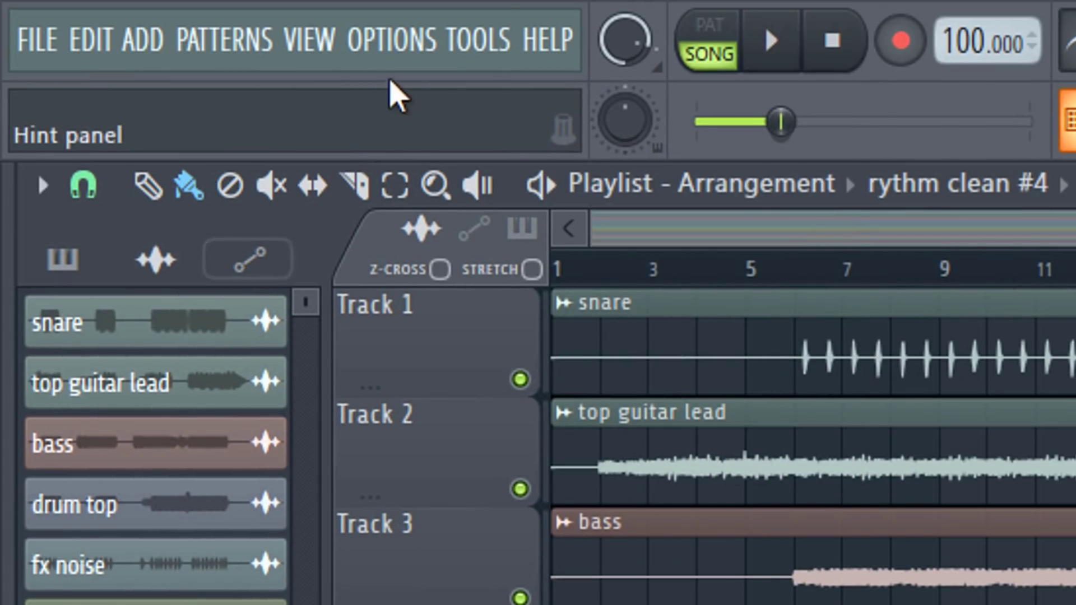
Purge the project's unused audio clips with the Misc macro.
{"action": "left_click", "coordinate": [474, 38]}
{"action": "mouse_move", "coordinate": [527, 171]}
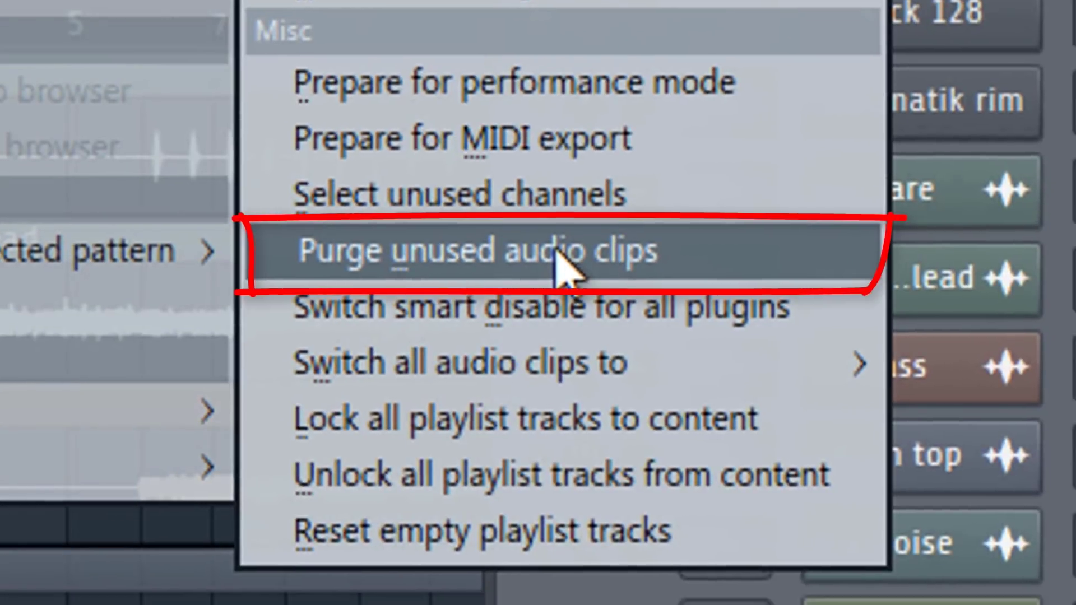
{"action": "left_click", "coordinate": [558, 258]}
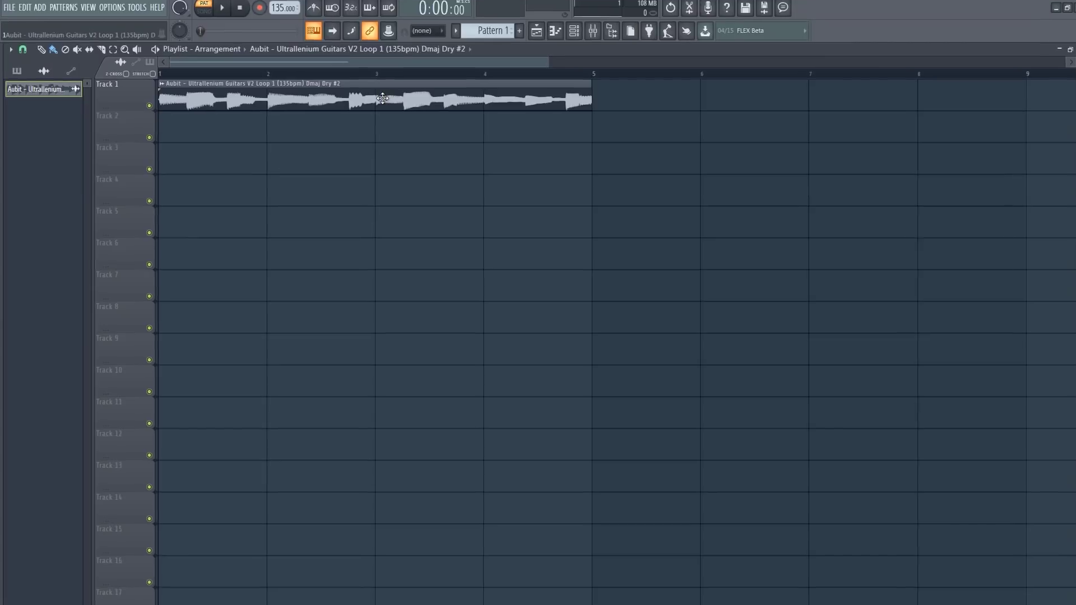
Open the Aubit guitar loop's sample in the Edison audio editor and arrange the editor and sample windows.
{"action": "left_click", "coordinate": [383, 96]}
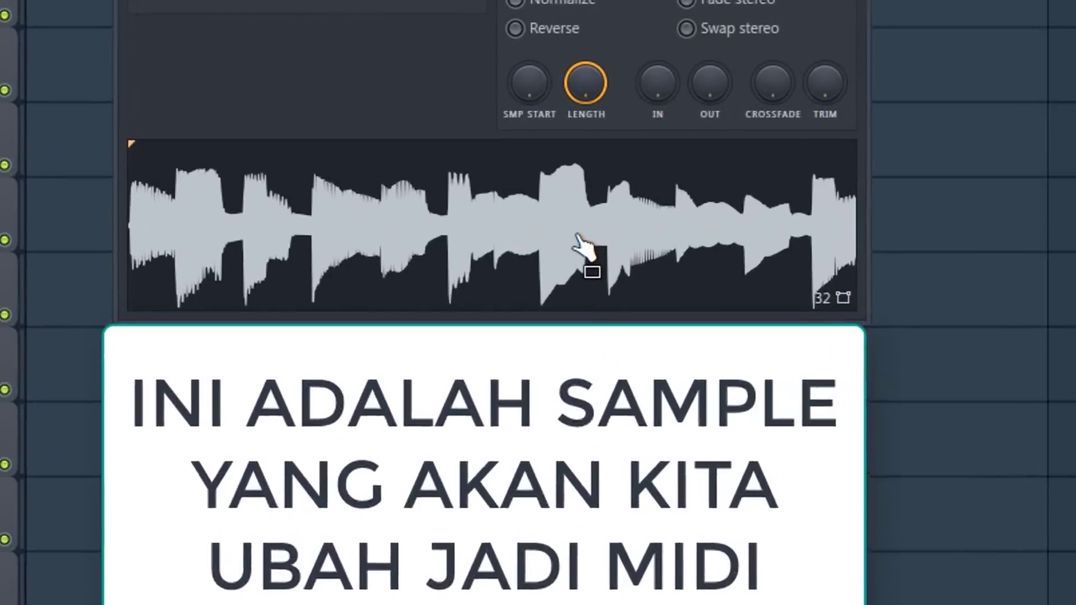
{"action": "right_click", "coordinate": [465, 367]}
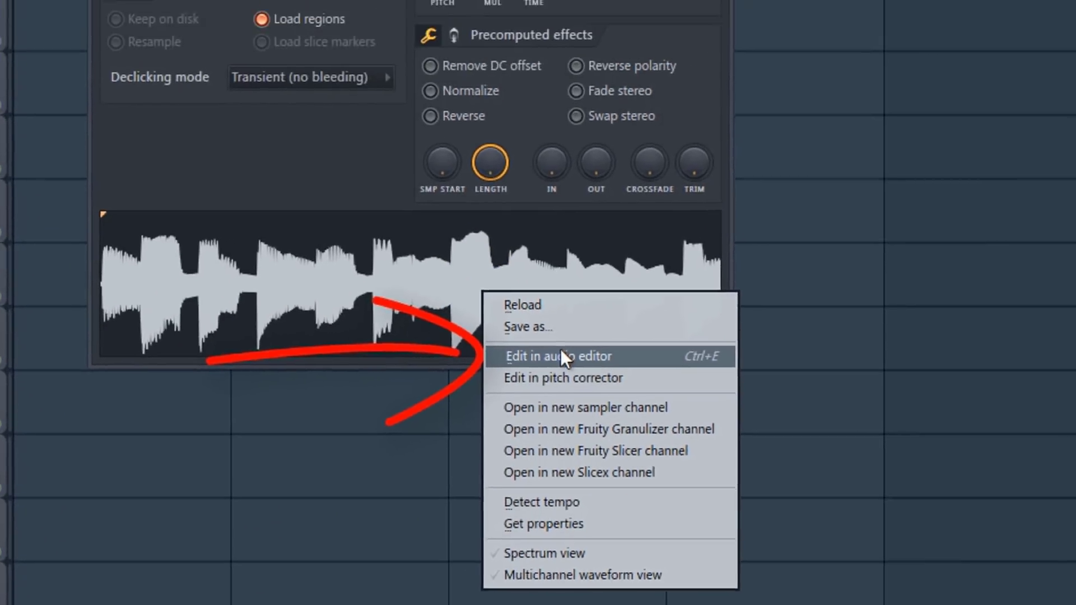
{"action": "left_click", "coordinate": [678, 304]}
{"action": "left_click_drag", "start_coordinate": [676, 53], "coordinate": [615, 45]}
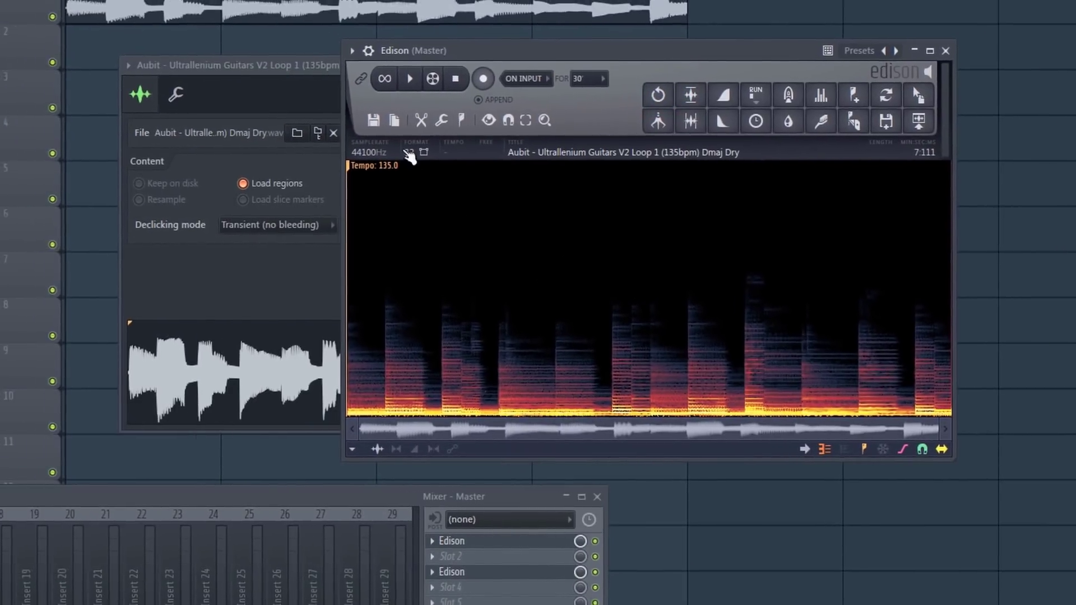
{"action": "left_click_drag", "start_coordinate": [248, 58], "coordinate": [0, 50]}
Insert an FL Keys channel above kick 128 in the channel rack.
{"action": "left_click", "coordinate": [782, 48]}
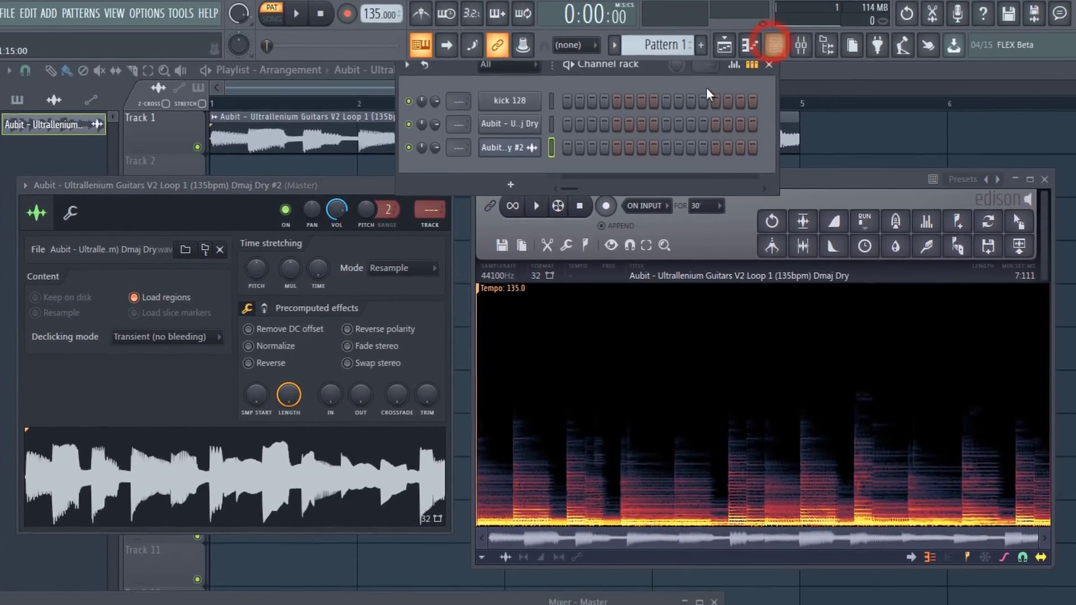
{"action": "right_click", "coordinate": [516, 103]}
{"action": "mouse_move", "coordinate": [575, 222]}
{"action": "left_click", "coordinate": [471, 442]}
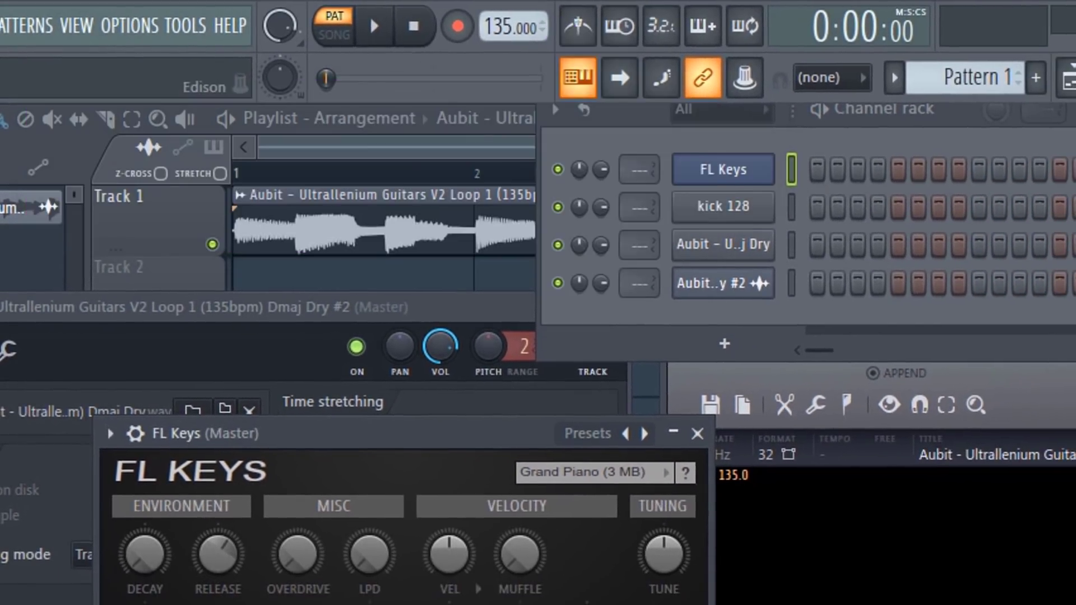
Convert the guitar loop in Edison to a score and dump it to the FL Keys piano roll.
{"action": "left_click", "coordinate": [765, 179]}
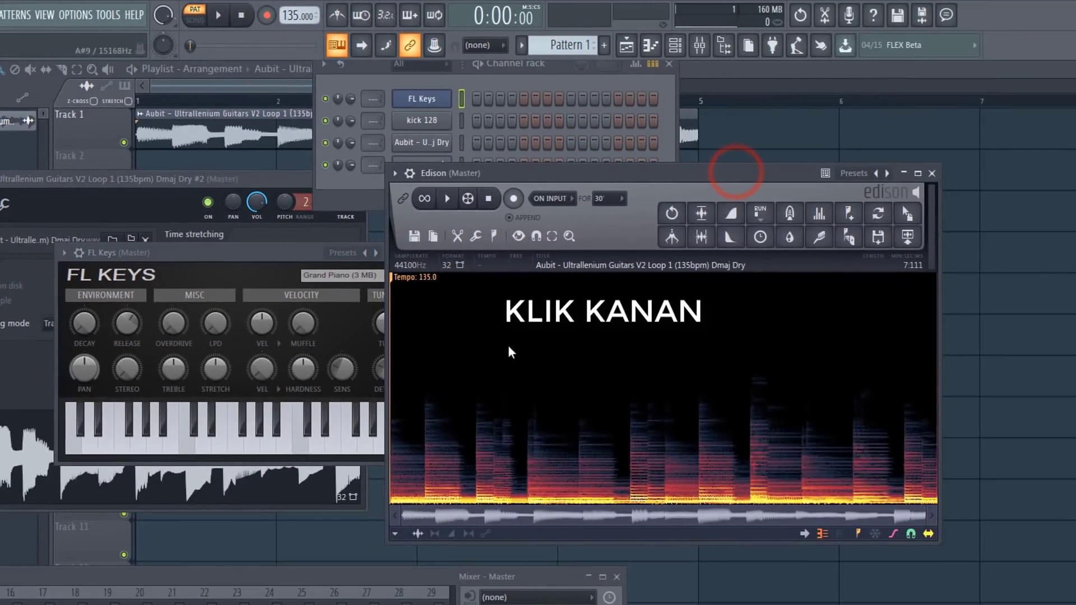
{"action": "right_click", "coordinate": [497, 354]}
{"action": "mouse_move", "coordinate": [510, 362]}
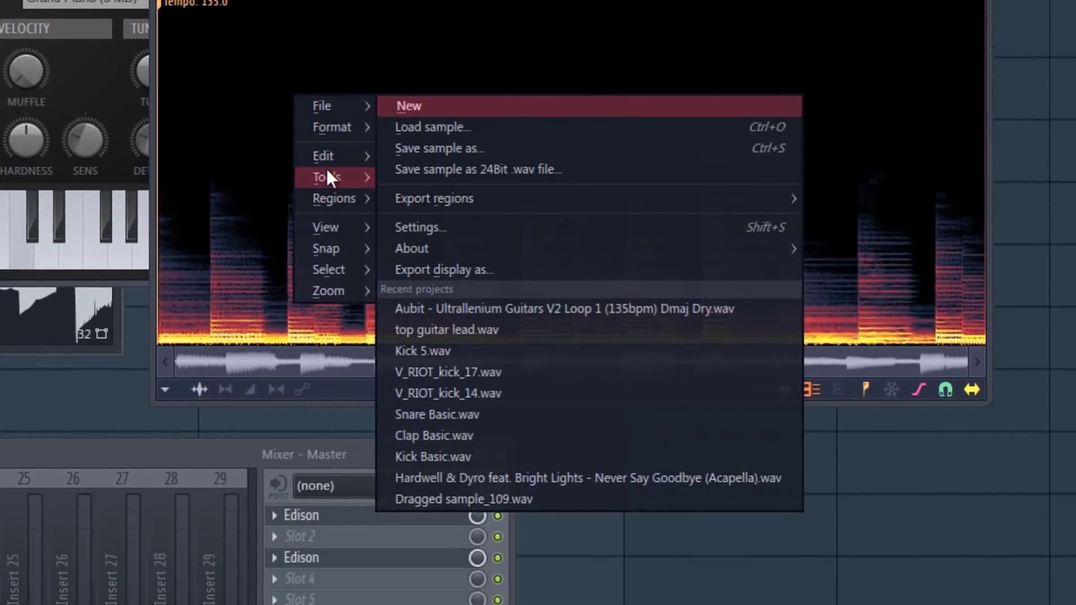
{"action": "mouse_move", "coordinate": [322, 357]}
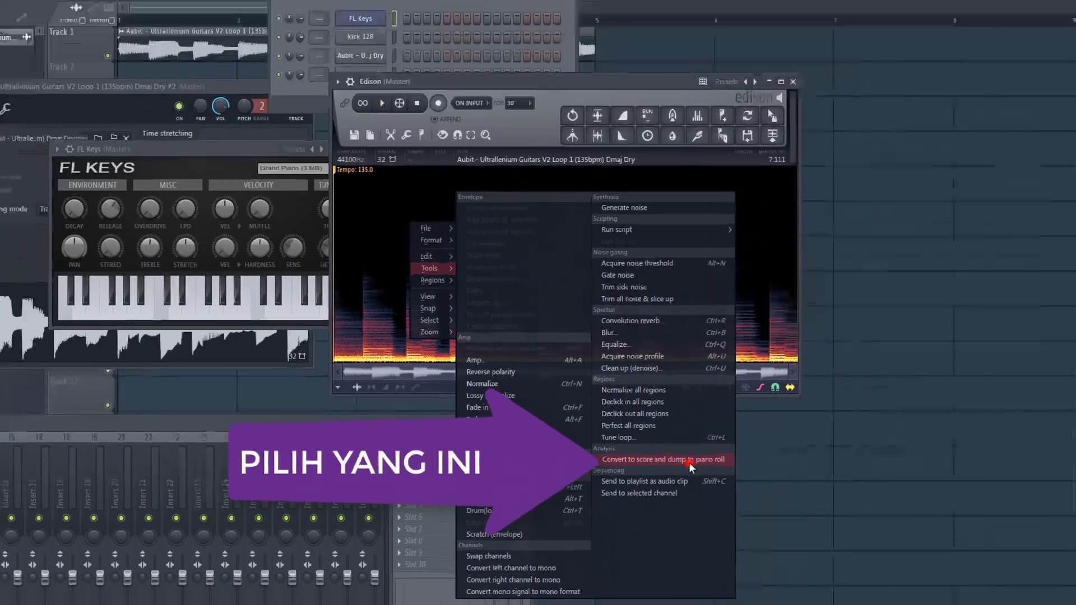
{"action": "left_click", "coordinate": [822, 385]}
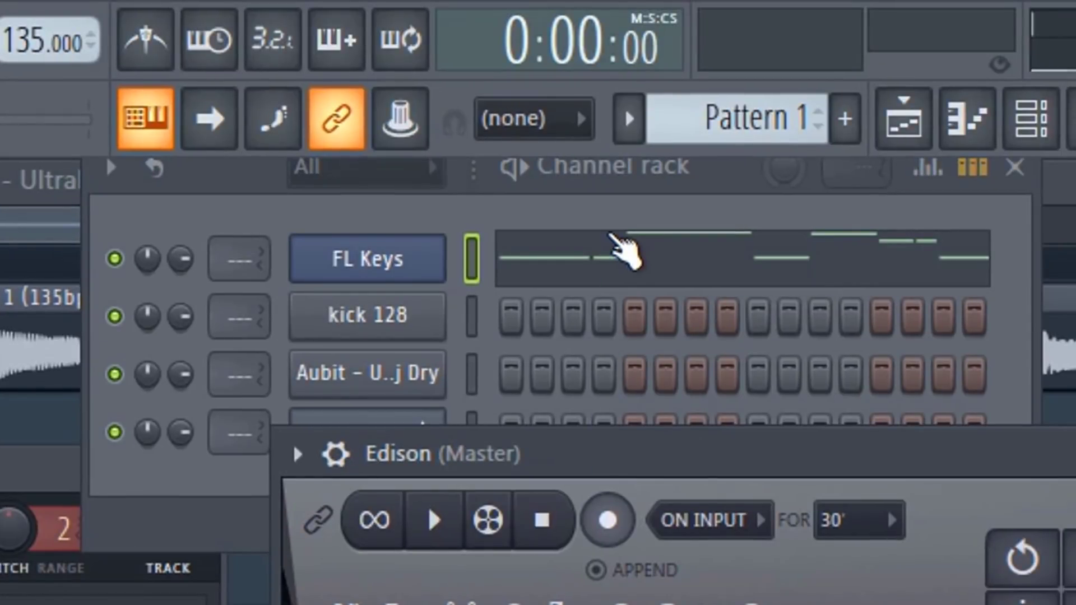
Place Pattern 1 at bar 1 on track 3 and listen to the original guitar clip with track 1 soloed.
{"action": "left_click", "coordinate": [258, 201]}
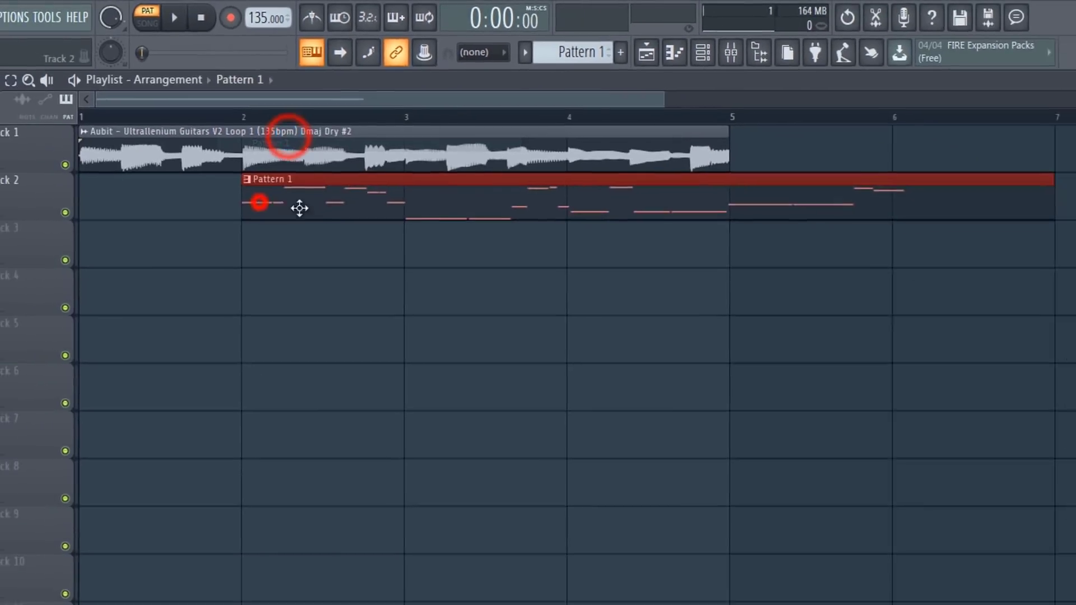
{"action": "left_click_drag", "start_coordinate": [311, 207], "coordinate": [152, 244]}
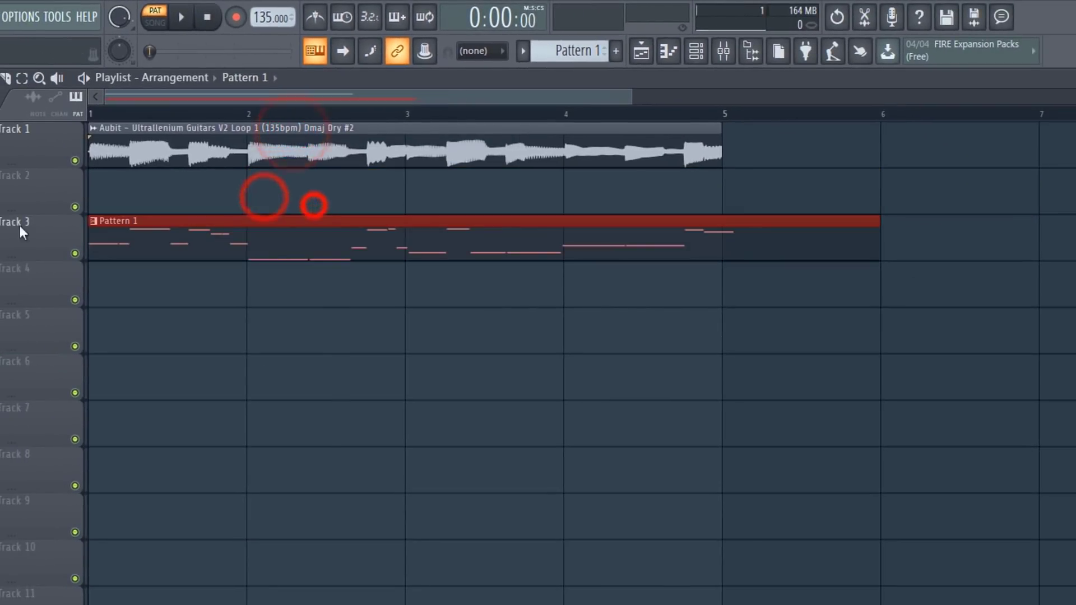
{"action": "right_click", "coordinate": [75, 161]}
{"action": "left_click", "coordinate": [98, 114]}
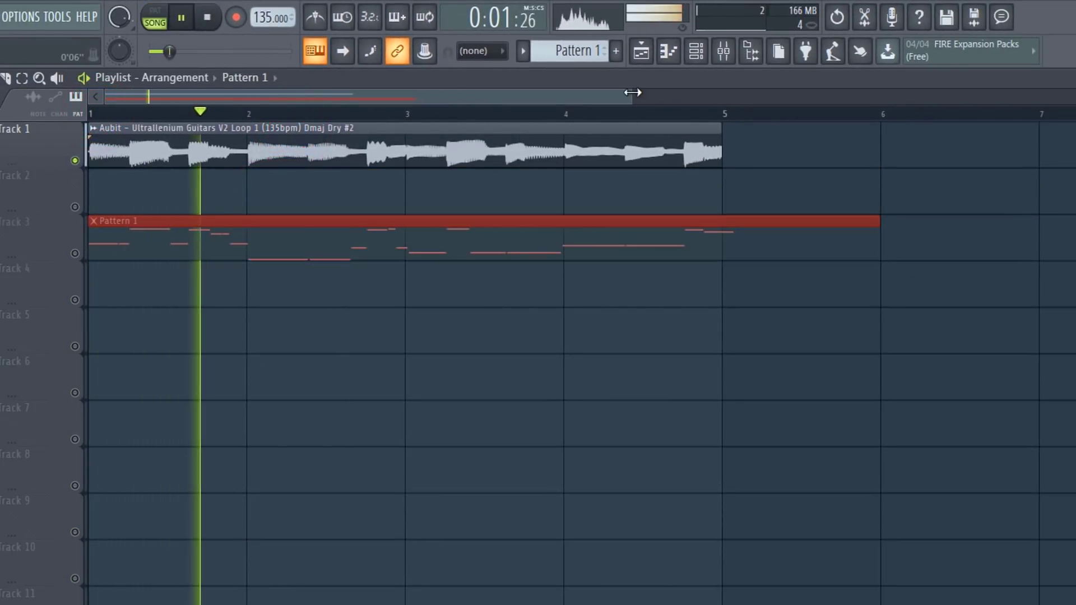
{"action": "left_click_drag", "start_coordinate": [631, 97], "coordinate": [503, 97]}
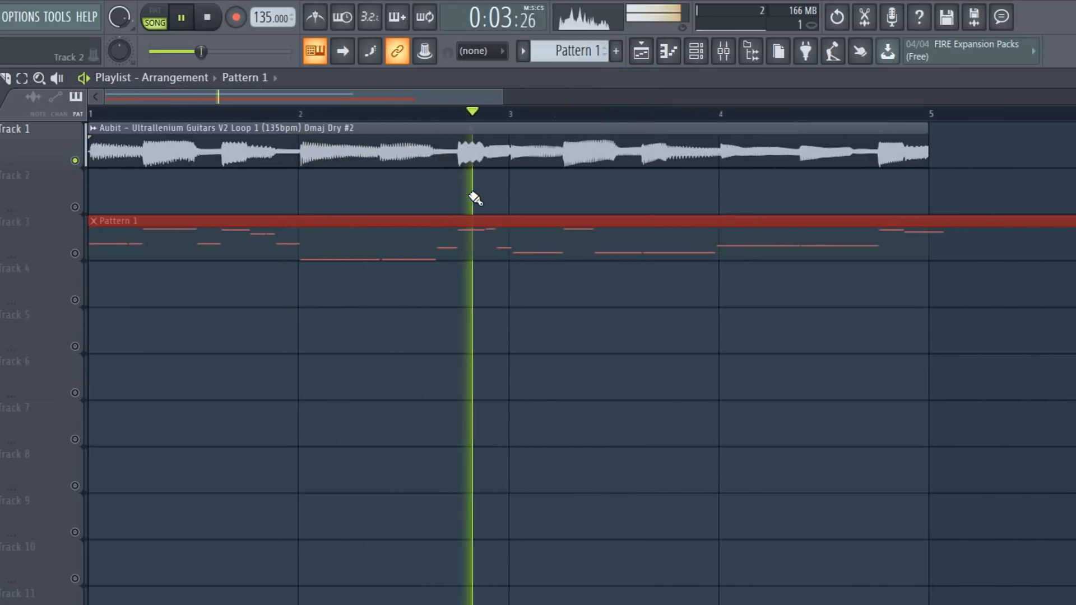
{"action": "key", "text": "space"}
Solo track 3 and listen to the converted FL Keys pattern on its own.
{"action": "right_click", "coordinate": [74, 253]}
{"action": "key", "text": "space"}
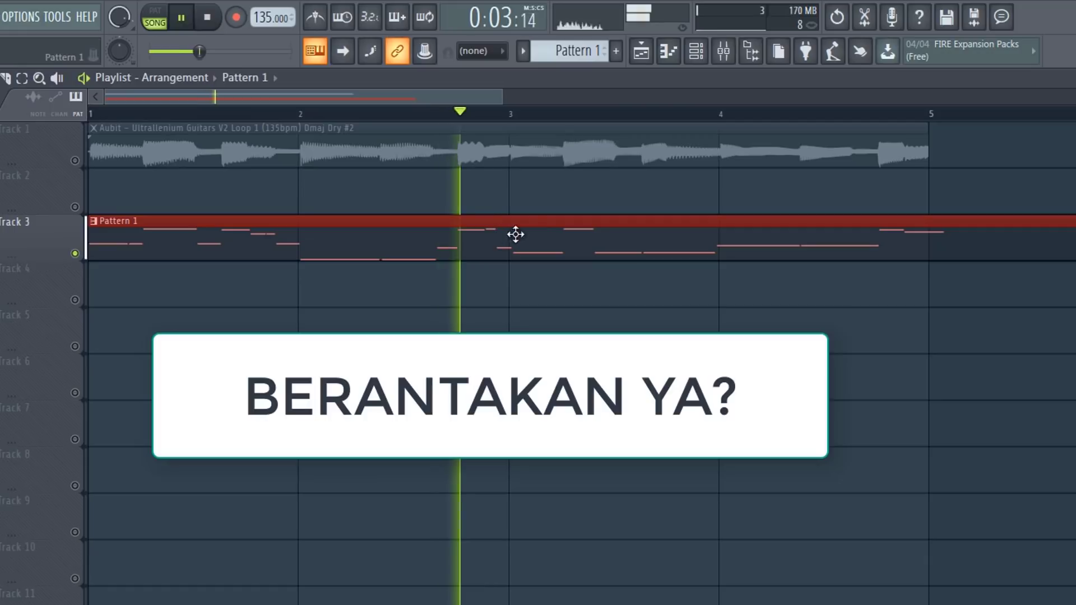
{"action": "key", "text": "space"}
Open Pattern 1's FL Keys notes in the piano roll and review both high and low notes during playback.
{"action": "double_click", "coordinate": [176, 209]}
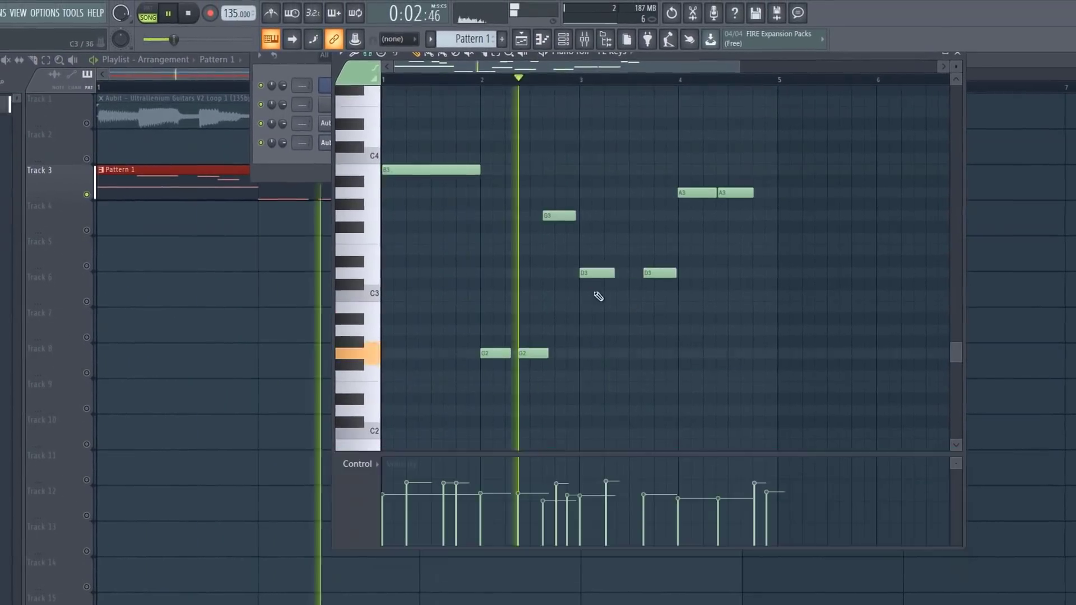
{"action": "key", "text": "space"}
{"action": "scroll", "coordinate": [634, 283], "scroll_direction": "up", "scroll_amount": 5}
{"action": "scroll", "coordinate": [663, 306], "scroll_direction": "up", "scroll_amount": 1}
{"action": "scroll", "coordinate": [663, 307], "scroll_direction": "down", "scroll_amount": 4}
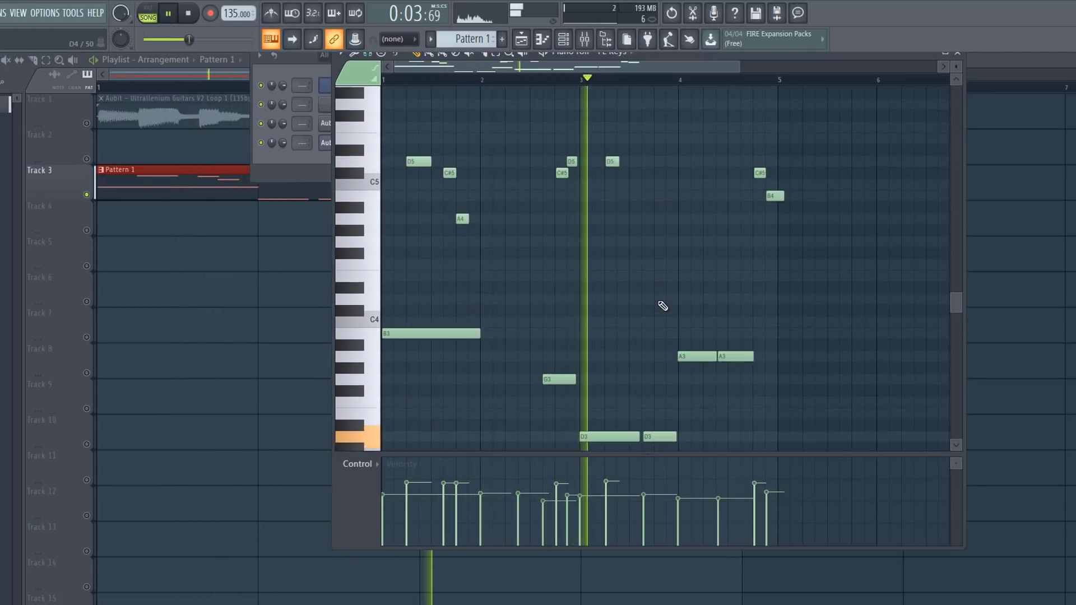
Unmute track 1 and play the guitar loop together with the FL Keys pattern.
{"action": "left_click", "coordinate": [86, 123]}
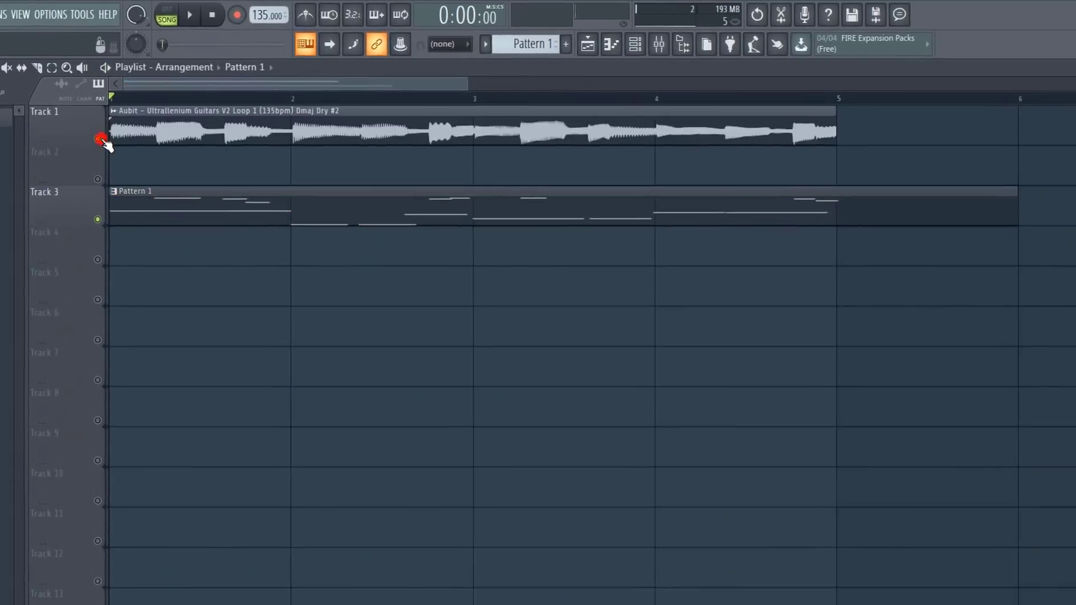
{"action": "key", "text": "space"}
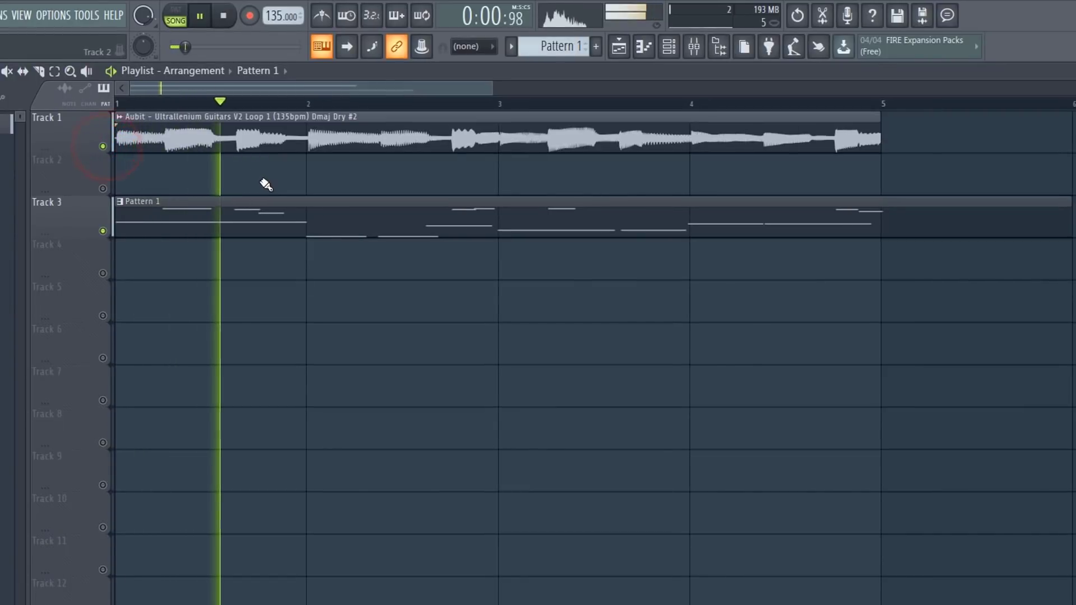